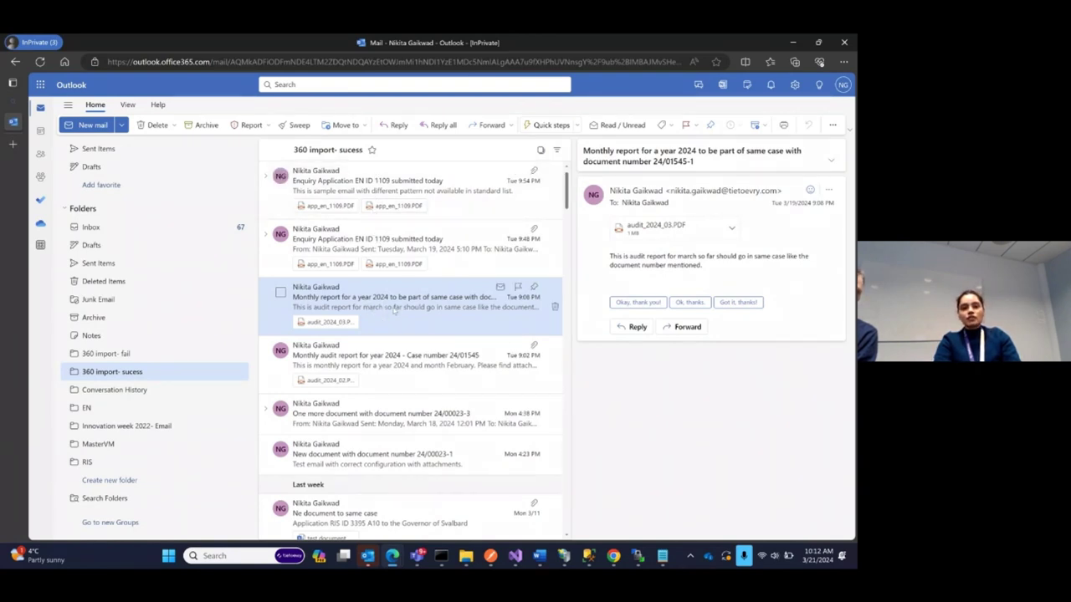
Open the email "Monthly audit report for year 2024 - Case number 24/01545" in its own window and switch to the 360° admin site
{"action": "double_click", "coordinate": [399, 366]}
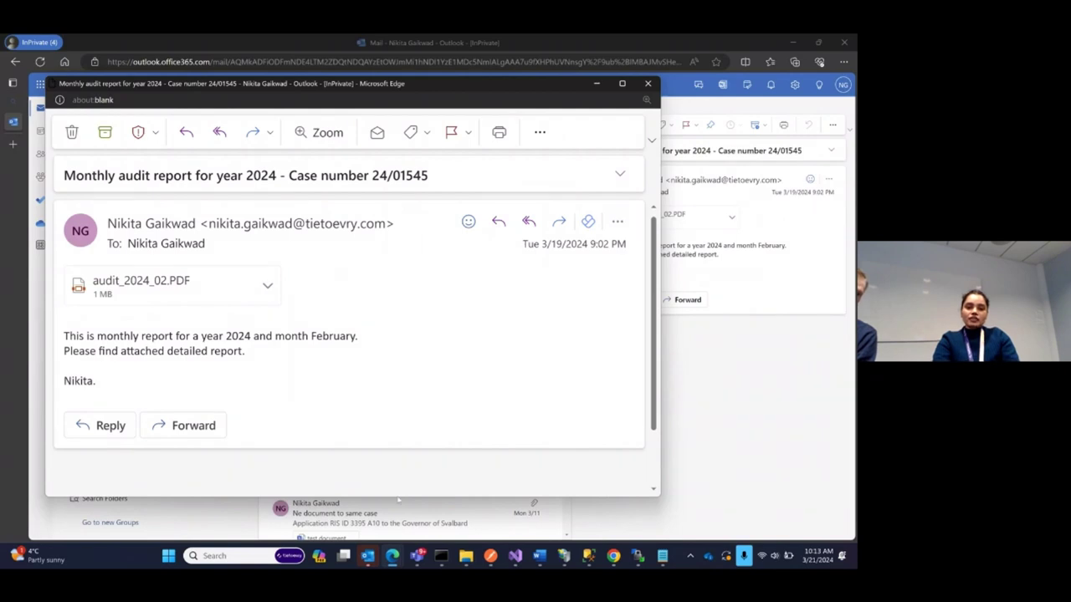
{"action": "mouse_move", "coordinate": [613, 556]}
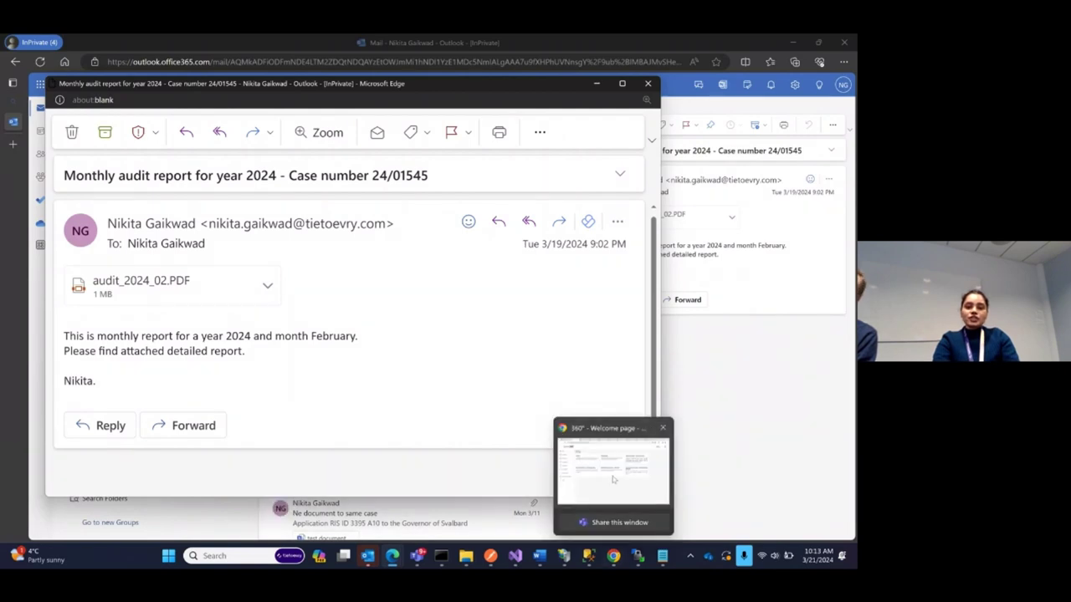
{"action": "left_click", "coordinate": [614, 476]}
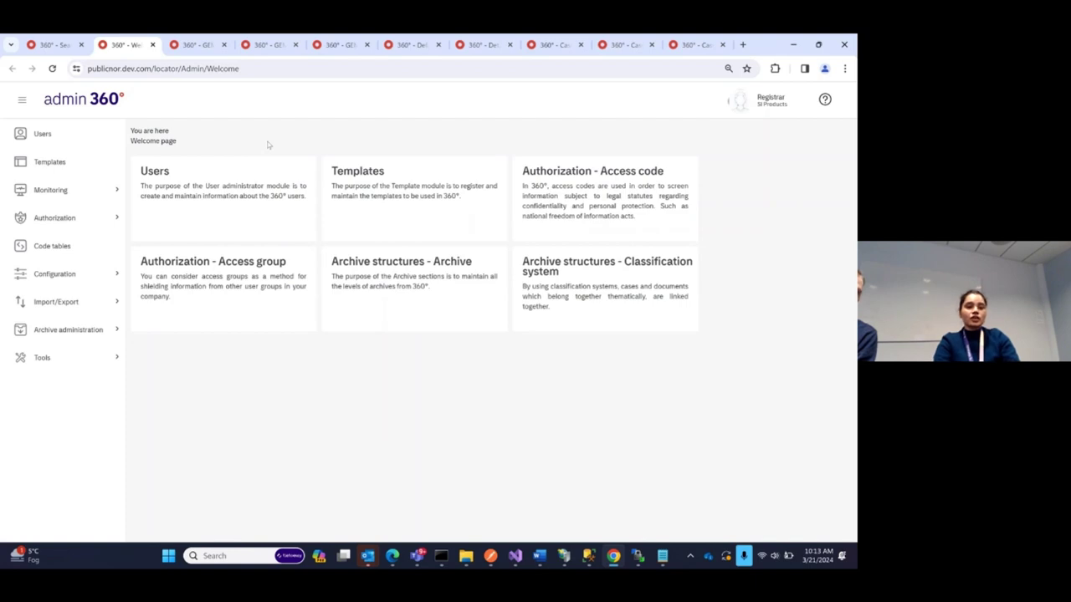
Set the zoom of the admin welcome page to 100%
{"action": "mouse_move", "coordinate": [61, 279]}
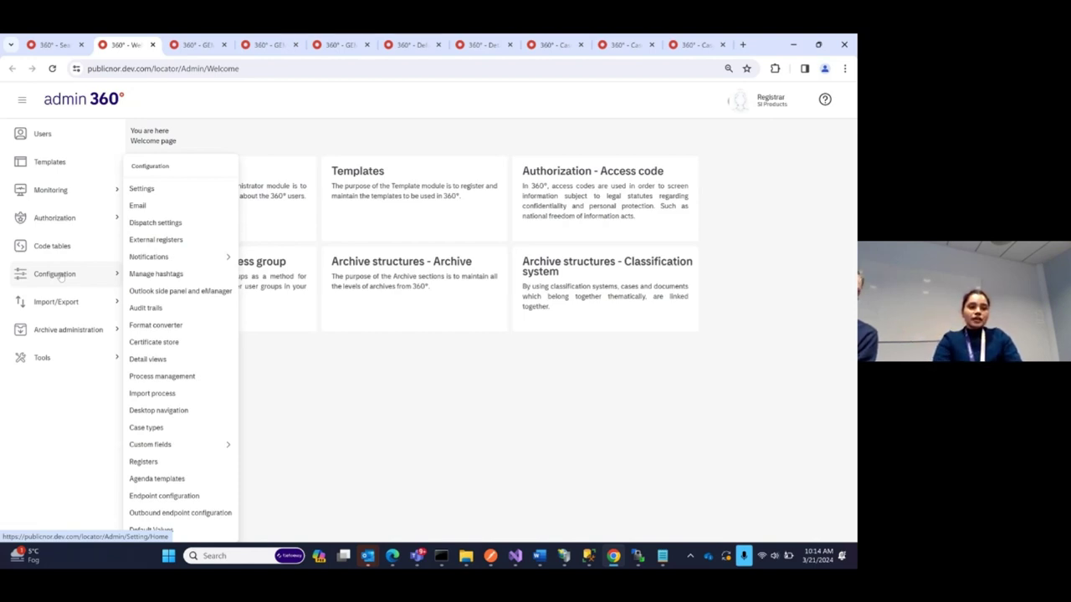
{"action": "mouse_move", "coordinate": [66, 197]}
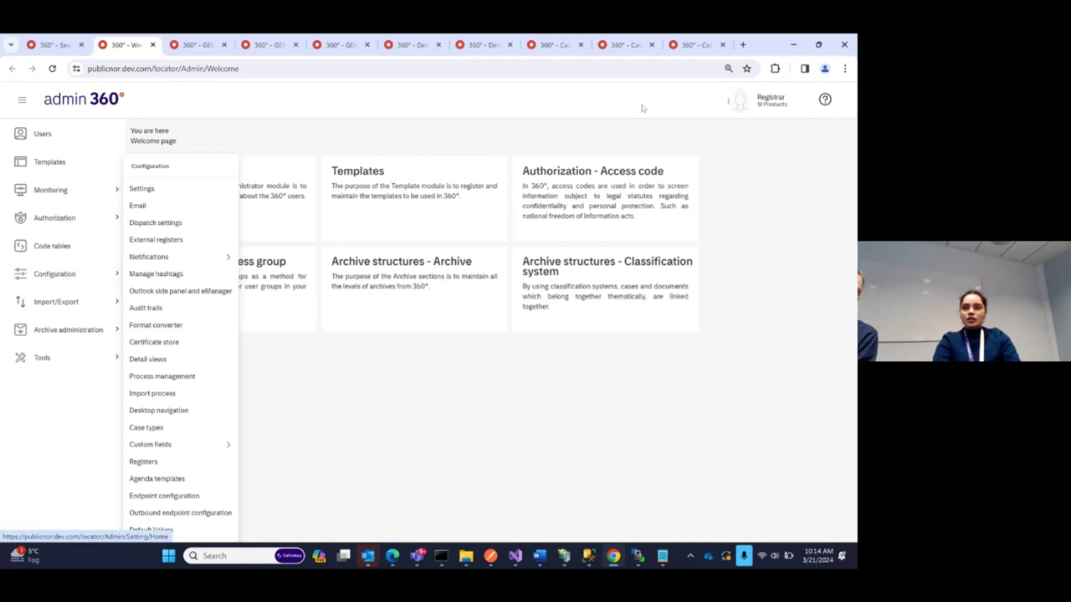
{"action": "left_click", "coordinate": [727, 68]}
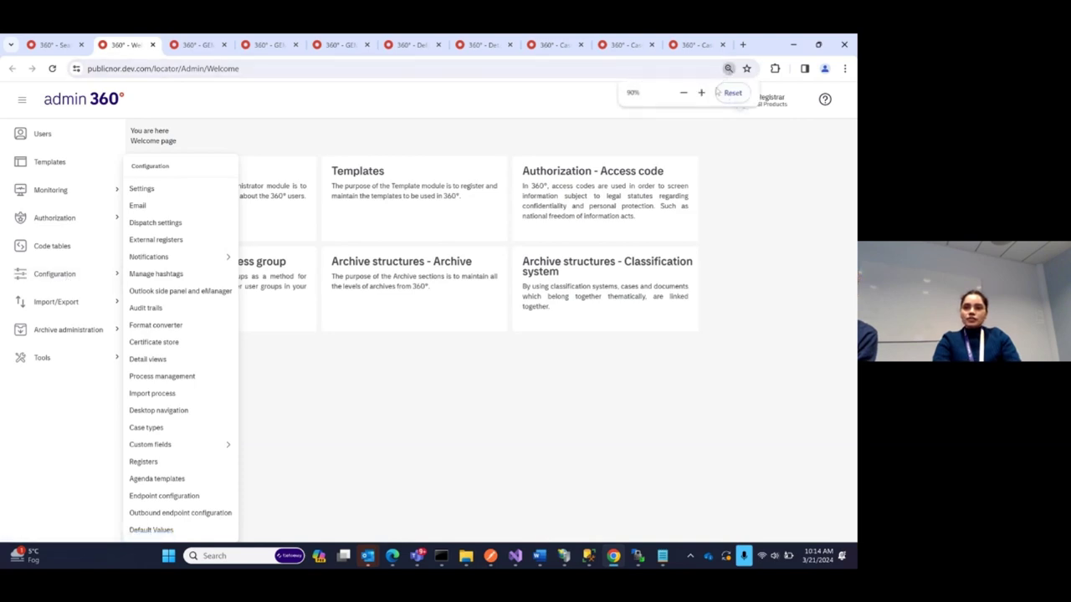
{"action": "left_click", "coordinate": [701, 92]}
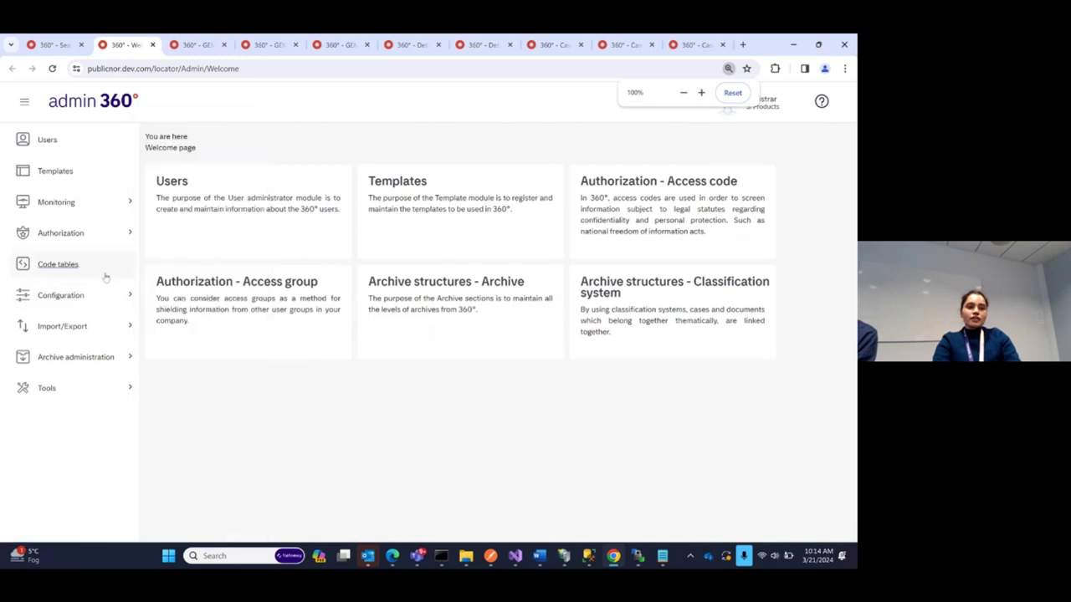
Go to the GEMI general email importer page and review its general settings and list of email accounts
{"action": "mouse_move", "coordinate": [92, 295]}
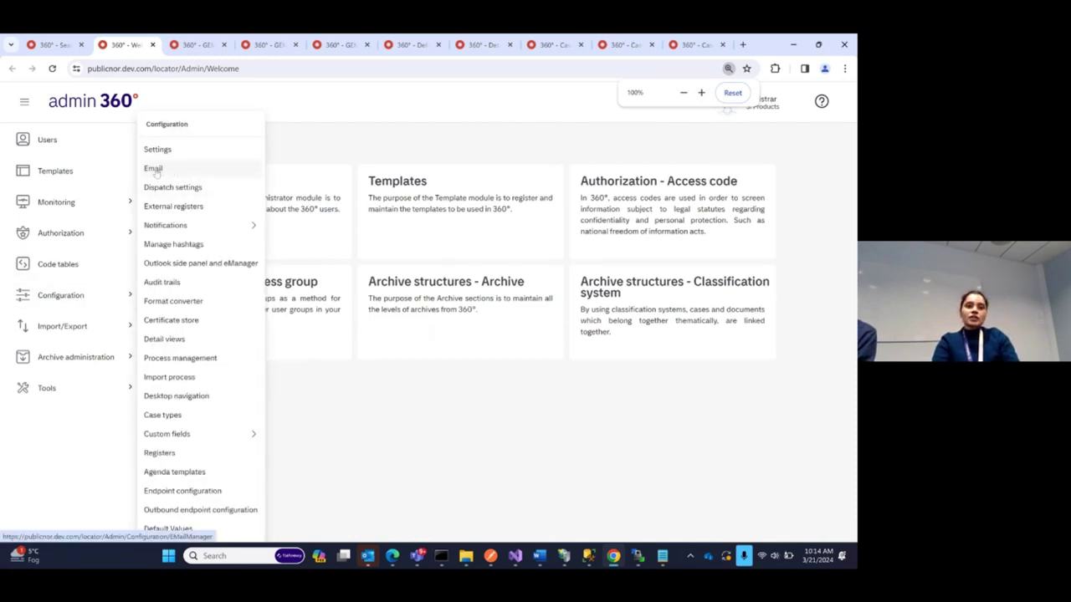
{"action": "left_click", "coordinate": [197, 46]}
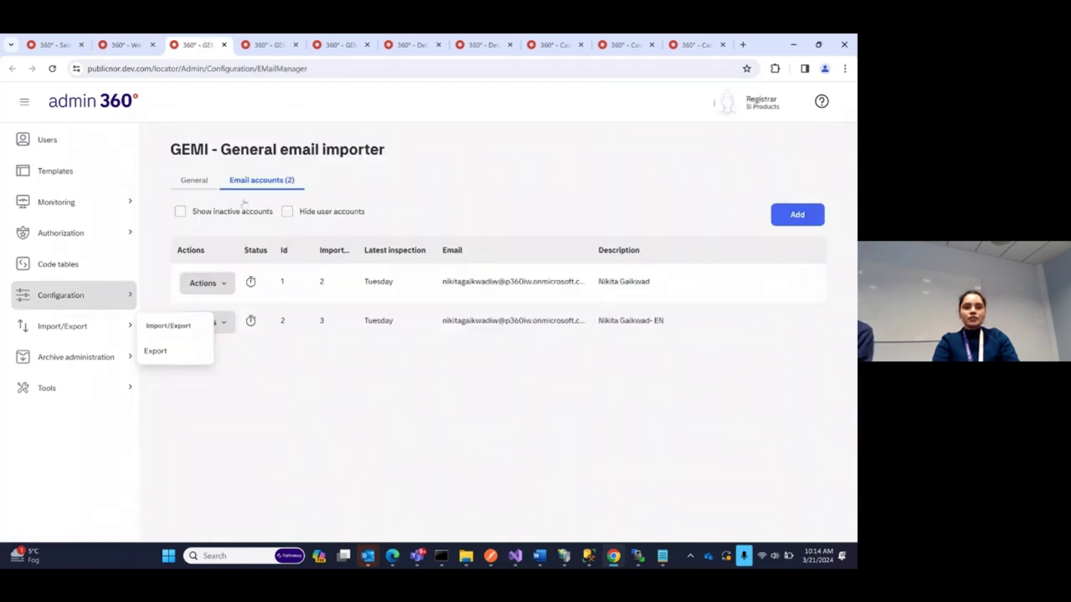
{"action": "left_click", "coordinate": [194, 181]}
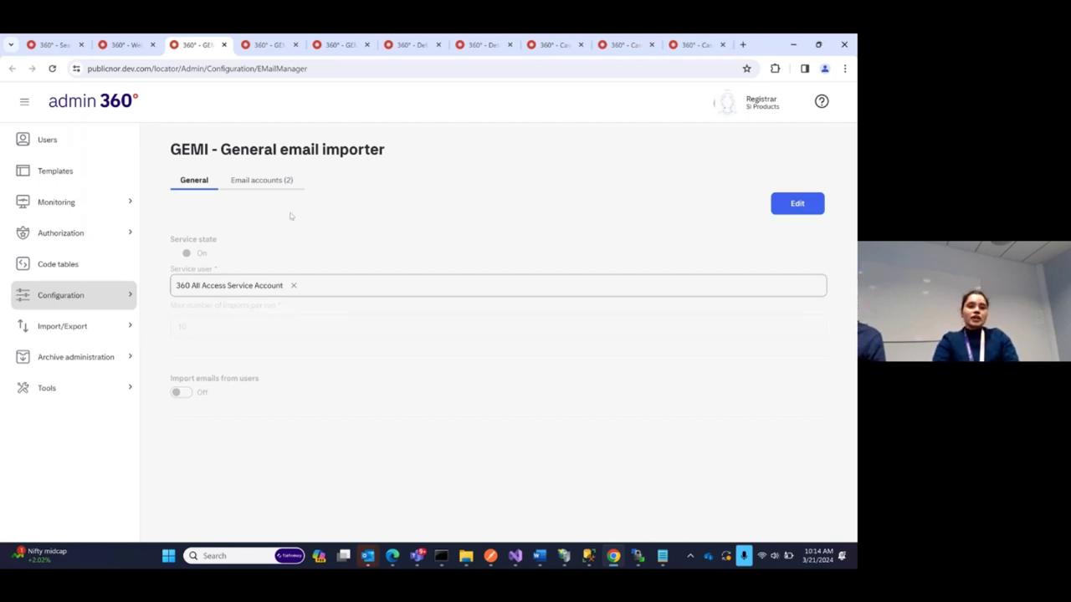
{"action": "left_click", "coordinate": [262, 181]}
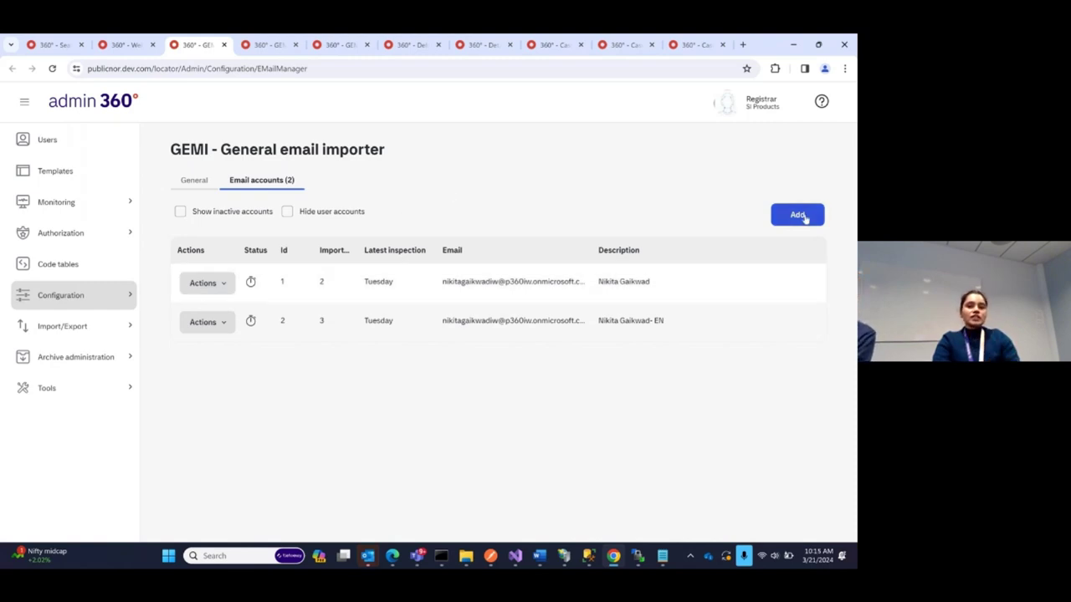
Open the already loaded email account configuration and examine its email, account description and service URL fields
{"action": "left_click", "coordinate": [270, 46]}
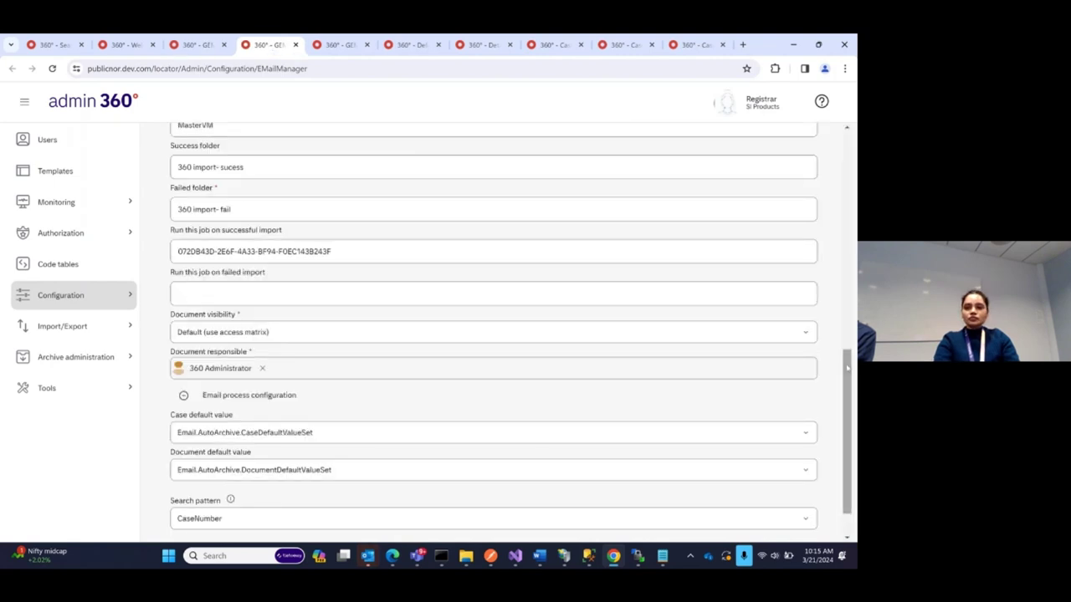
{"action": "left_click_drag", "start_coordinate": [847, 366], "coordinate": [832, 200]}
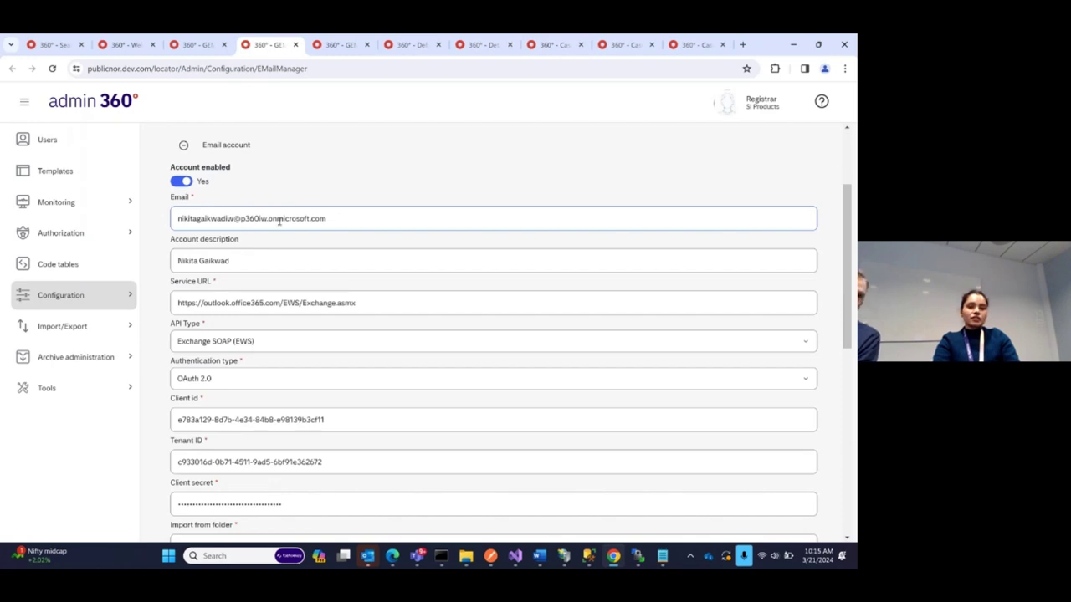
{"action": "left_click_drag", "start_coordinate": [236, 263], "coordinate": [182, 262]}
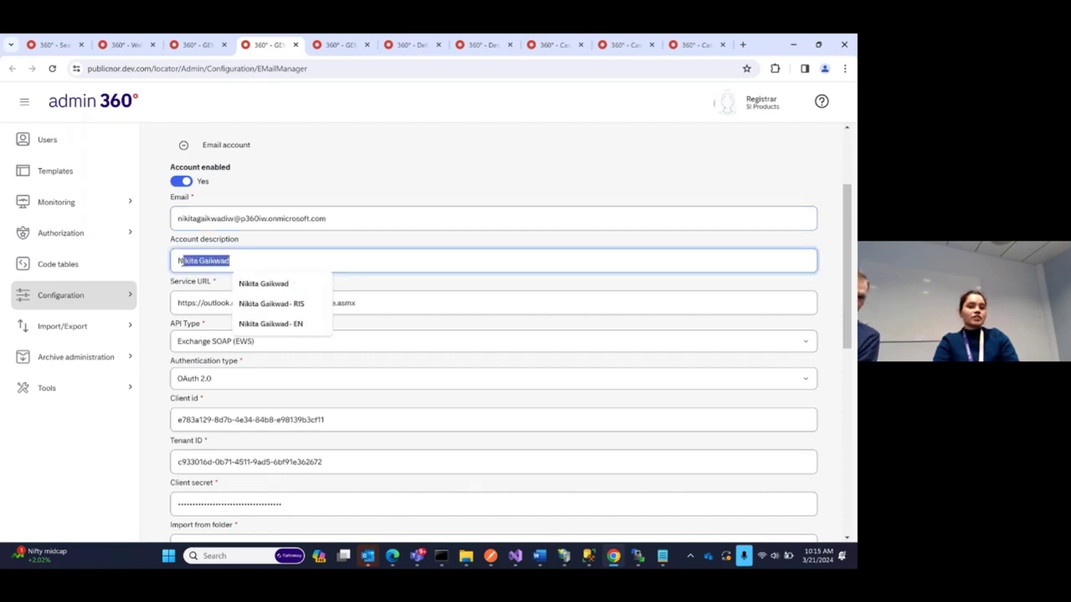
{"action": "left_click", "coordinate": [358, 256]}
{"action": "left_click", "coordinate": [381, 299]}
{"action": "key", "text": "Escape"}
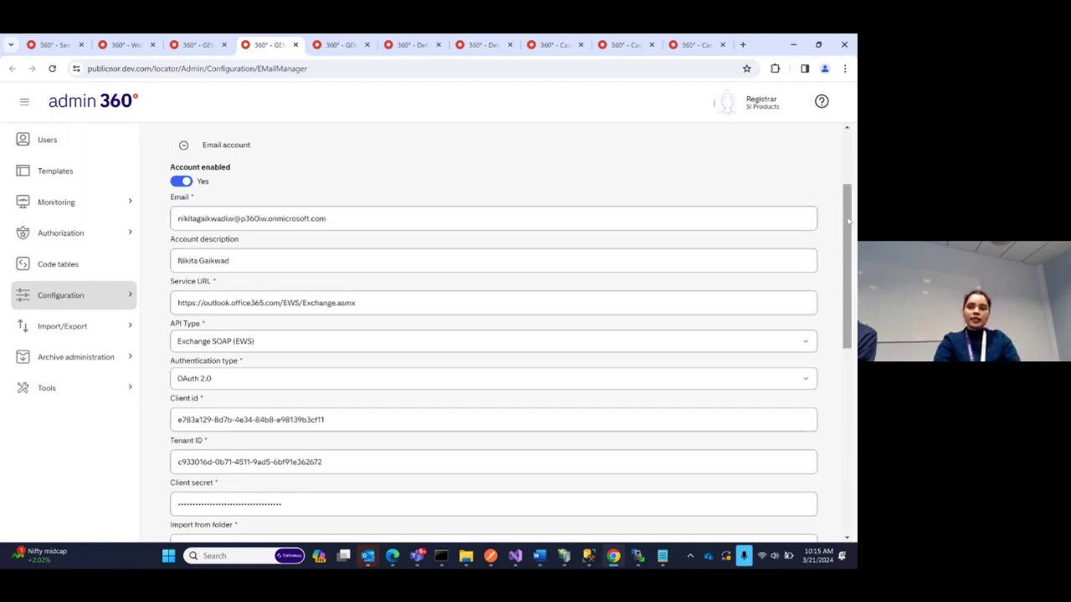
Examine the account's authentication and import folder fields, and compare them with the folders in the Outlook mailbox
{"action": "left_click_drag", "start_coordinate": [849, 220], "coordinate": [851, 246]}
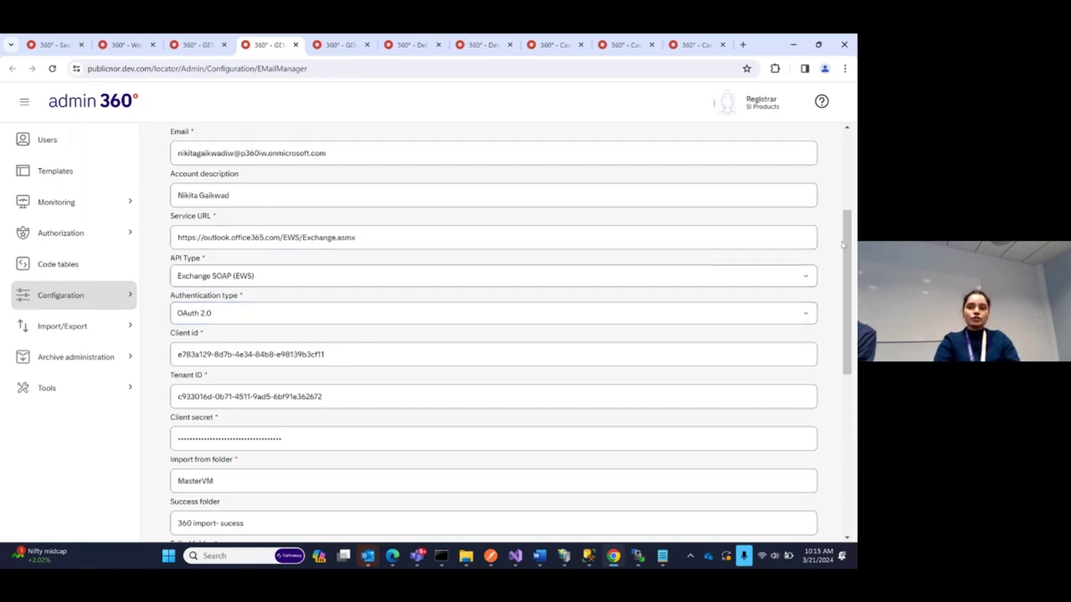
{"action": "left_click_drag", "start_coordinate": [848, 243], "coordinate": [845, 343]}
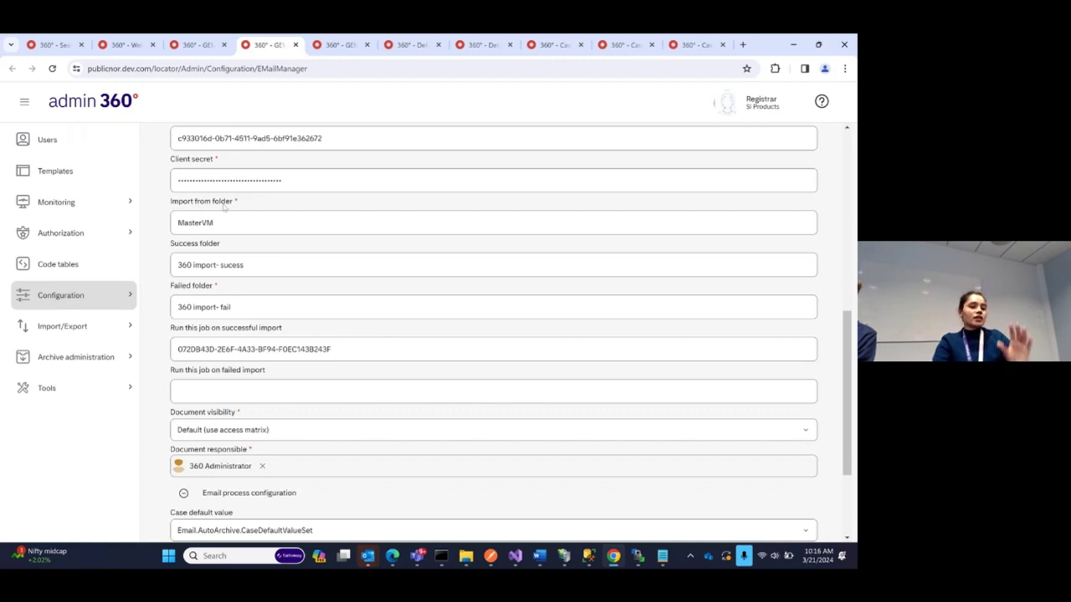
{"action": "mouse_move", "coordinate": [368, 556]}
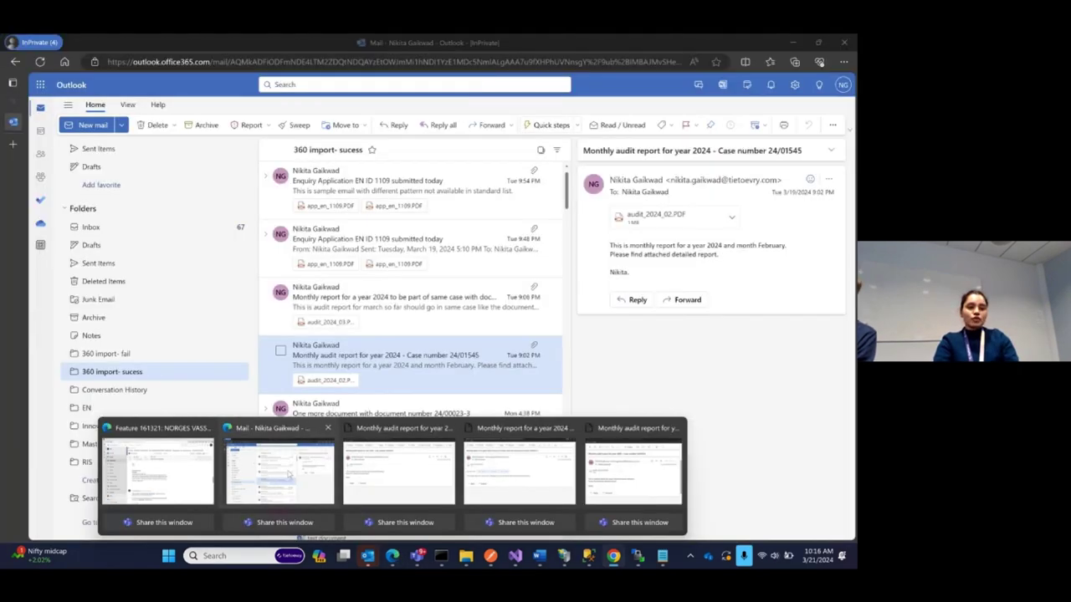
{"action": "left_click", "coordinate": [280, 473]}
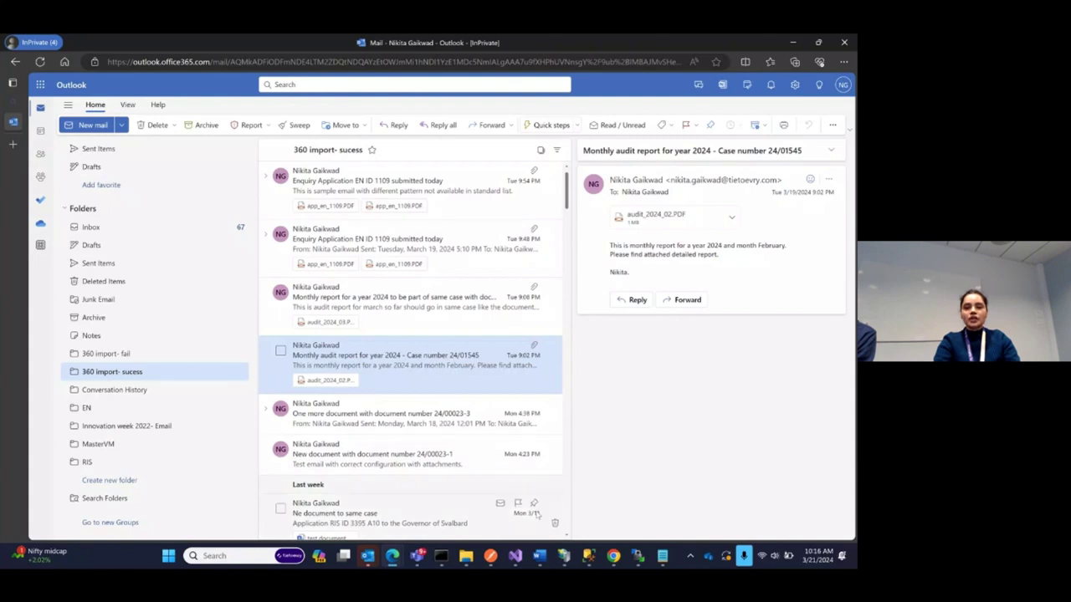
{"action": "mouse_move", "coordinate": [613, 556]}
{"action": "left_click", "coordinate": [614, 473]}
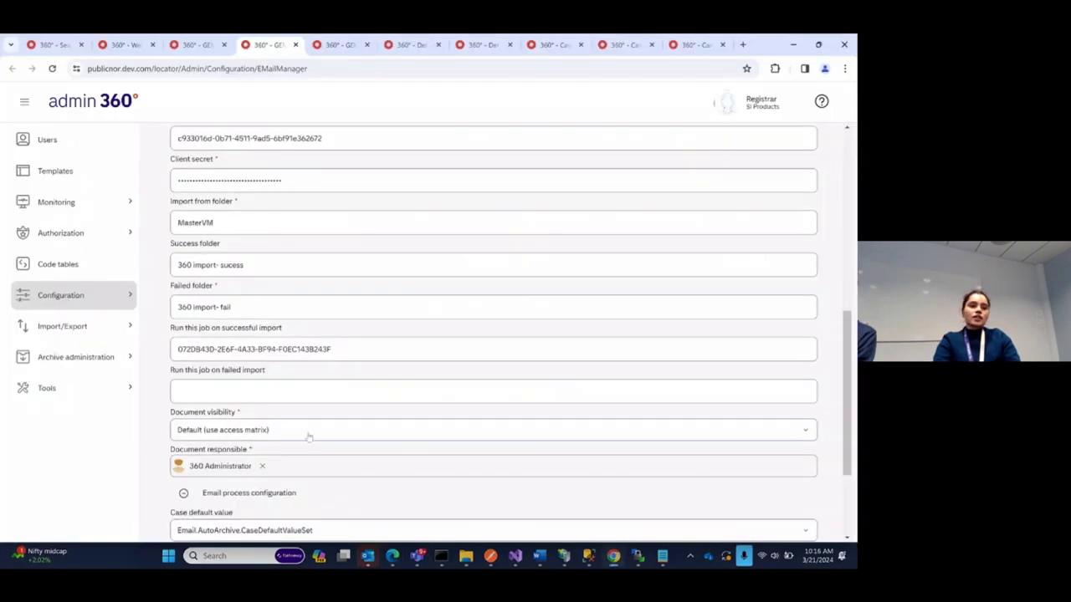
Set the email account's import-from folder to Inbox
{"action": "double_click", "coordinate": [220, 222]}
{"action": "type", "text": "Inbox"}
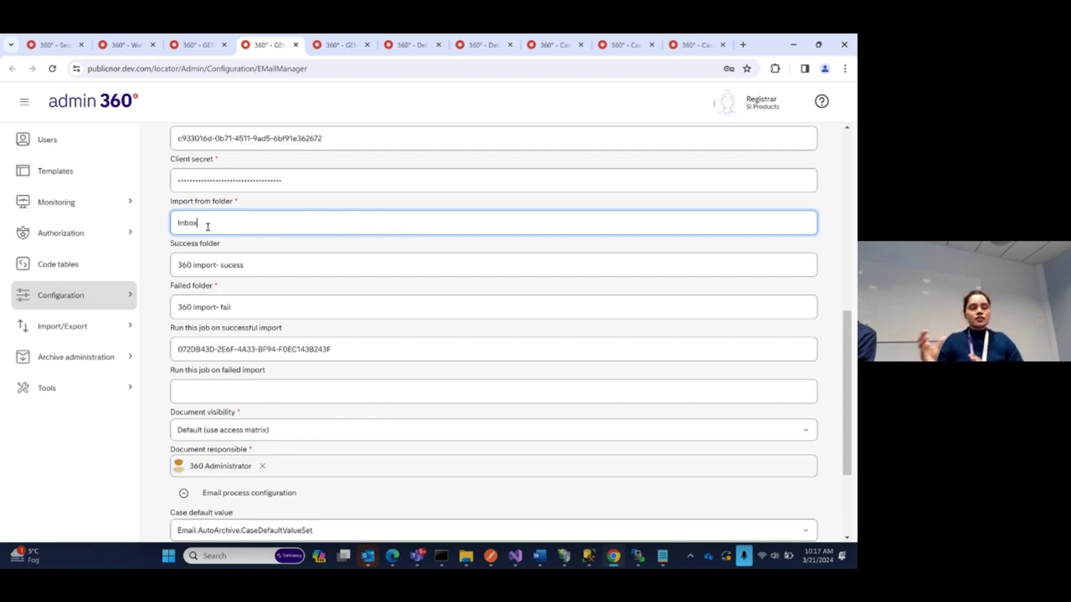
{"action": "left_click", "coordinate": [238, 309]}
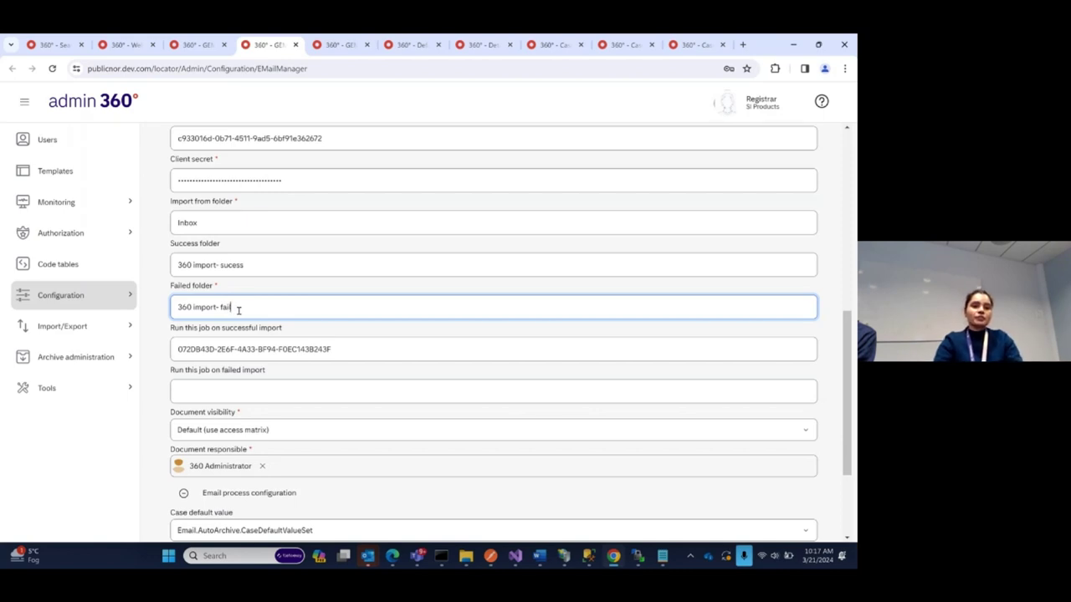
Examine the job configured for successful imports and the value sets available as the case default value
{"action": "left_click_drag", "start_coordinate": [335, 350], "coordinate": [175, 351]}
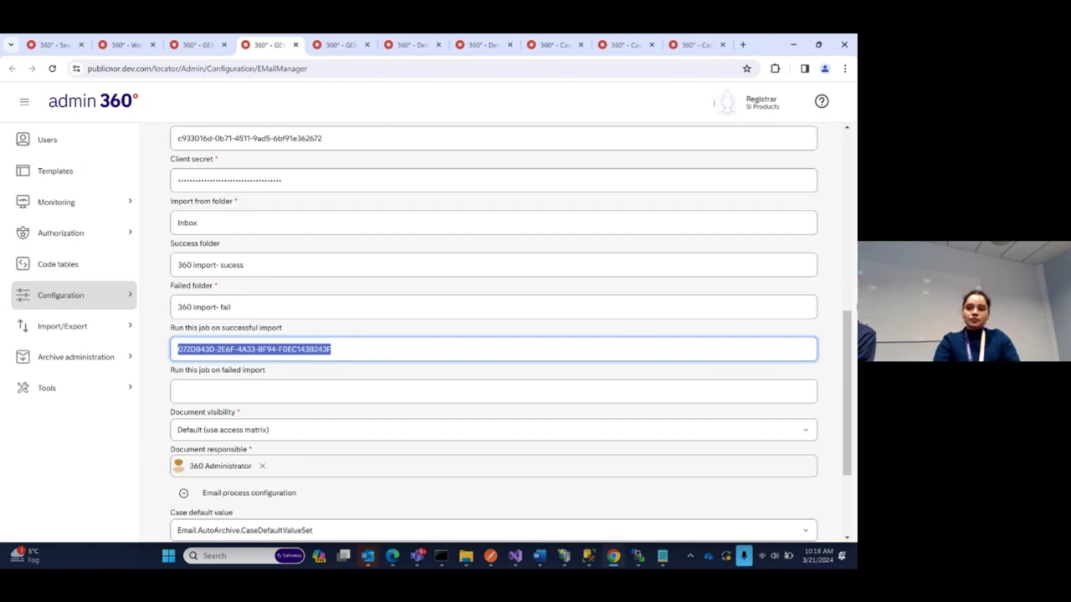
{"action": "left_click_drag", "start_coordinate": [848, 338], "coordinate": [843, 404]}
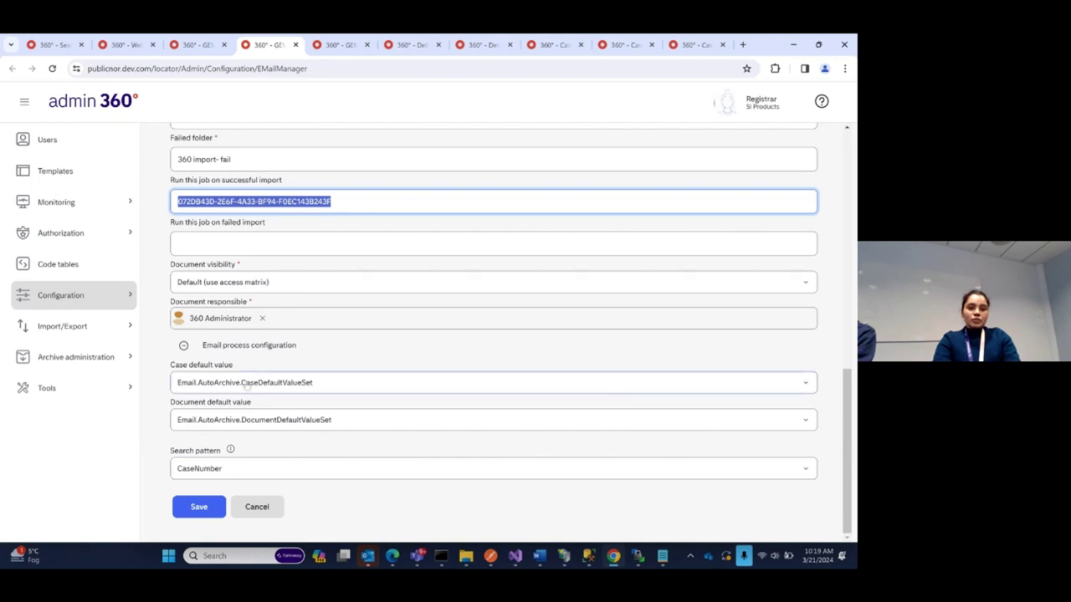
{"action": "left_click", "coordinate": [247, 383]}
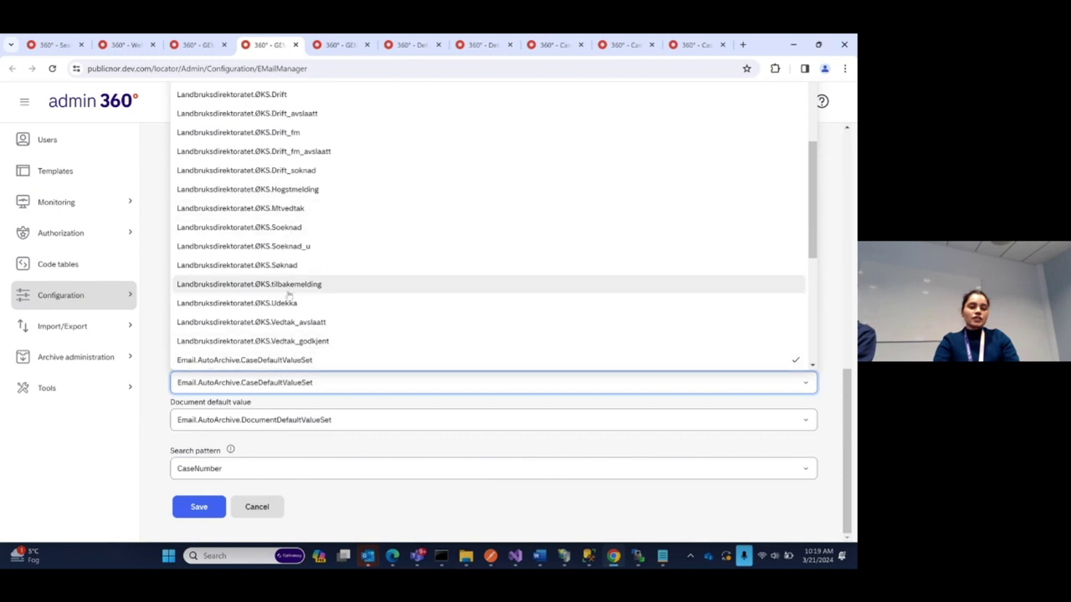
Review the Default Value Set list, including the Email.AutoArchive sets, and return to the email account configuration
{"action": "left_click", "coordinate": [132, 294]}
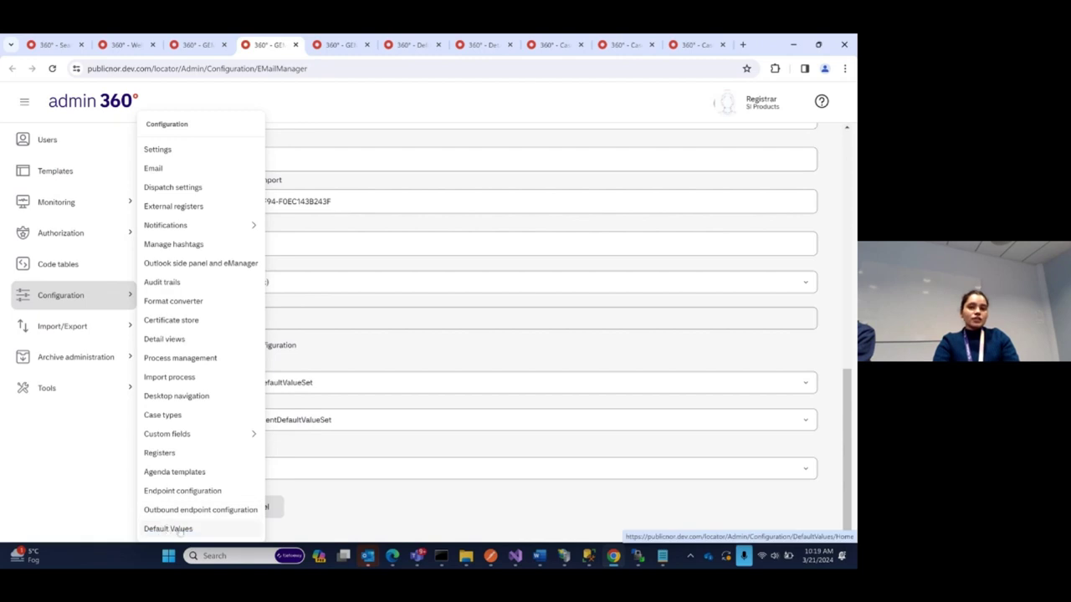
{"action": "left_click", "coordinate": [412, 45]}
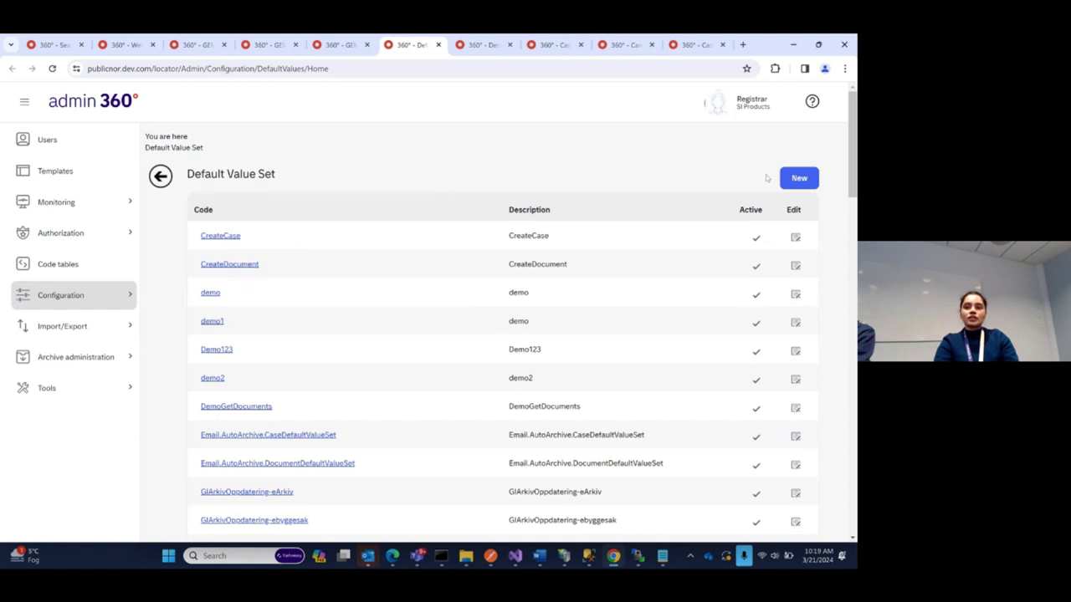
{"action": "left_click_drag", "start_coordinate": [852, 140], "coordinate": [853, 170]}
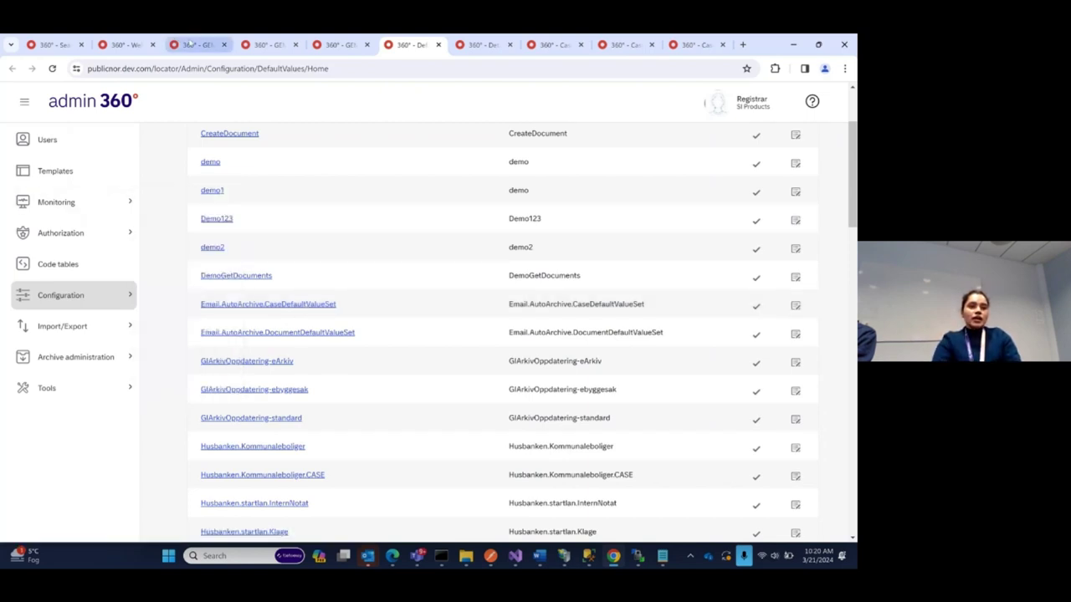
{"action": "left_click", "coordinate": [195, 45]}
{"action": "left_click", "coordinate": [261, 44]}
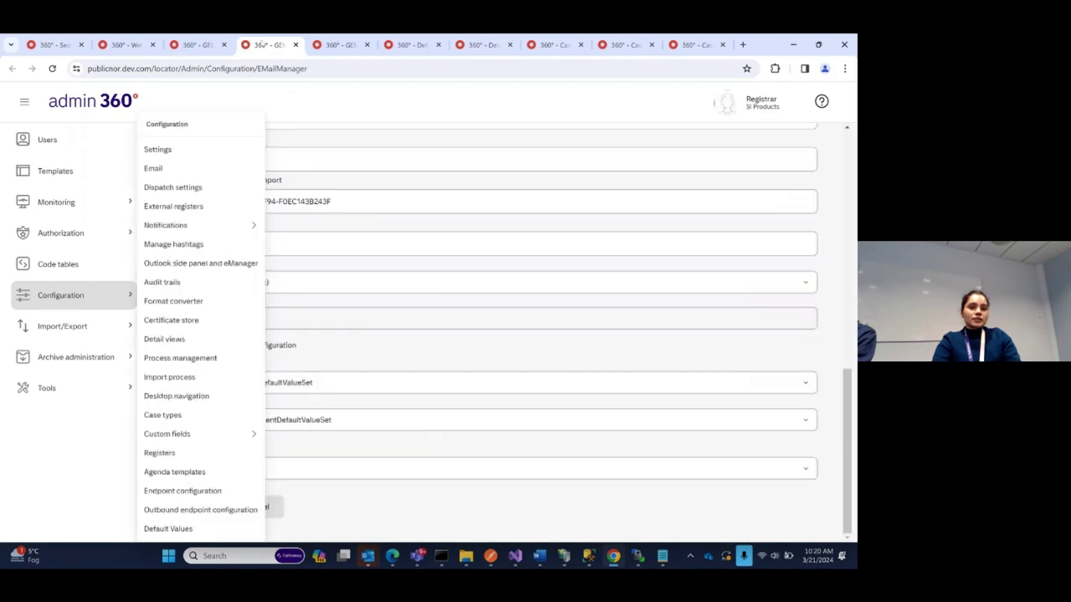
{"action": "left_click", "coordinate": [540, 521]}
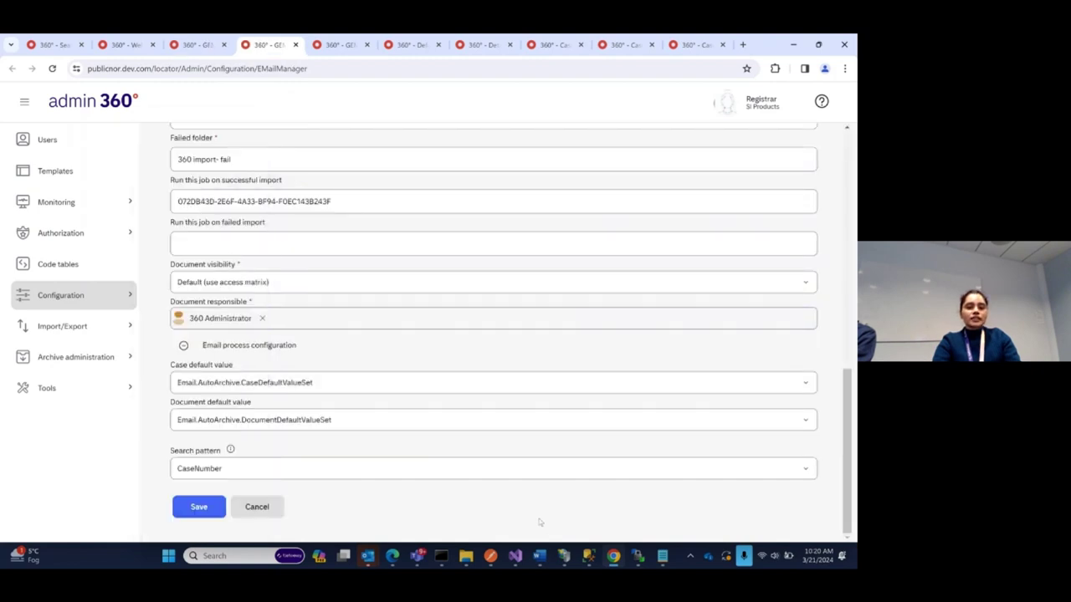
Examine the case default value and search pattern options in the email process configuration
{"action": "left_click", "coordinate": [304, 383]}
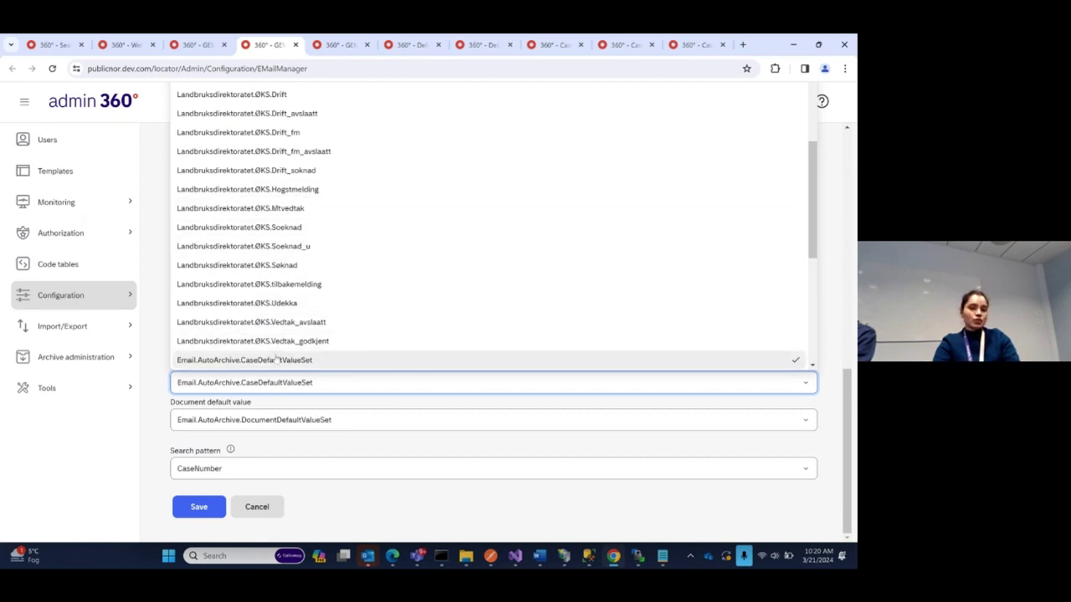
{"action": "left_click", "coordinate": [342, 512]}
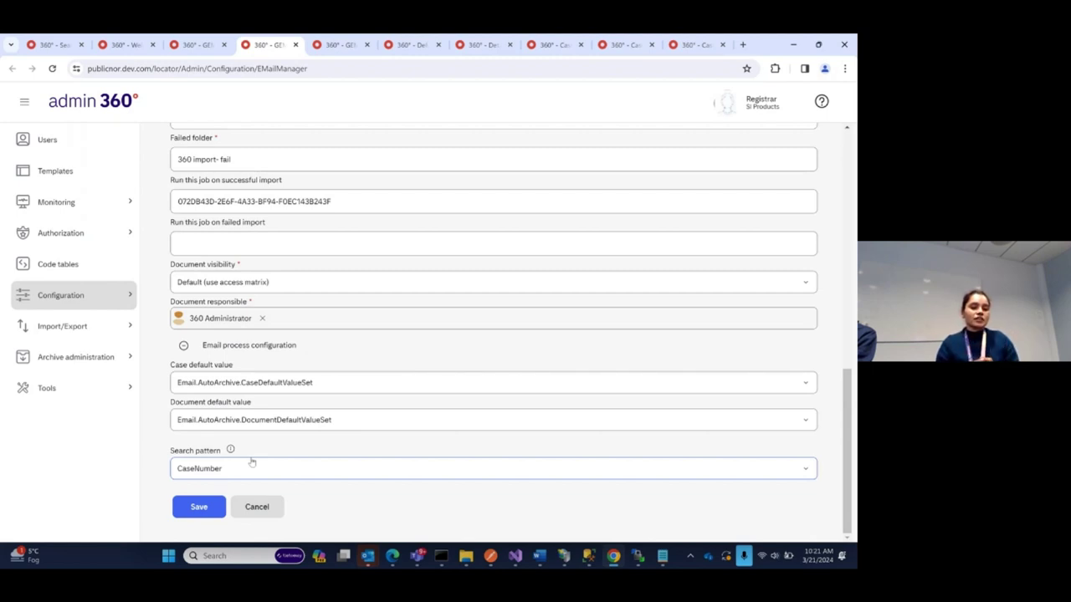
{"action": "left_click", "coordinate": [204, 472]}
{"action": "left_click", "coordinate": [153, 446]}
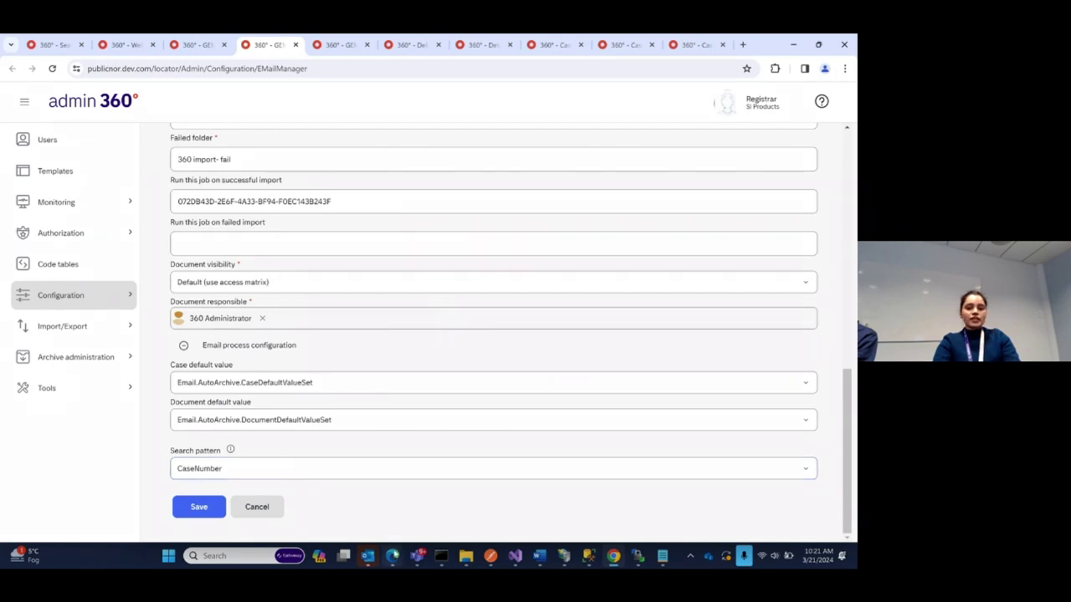
Switch to the open "Monthly audit report for year 2024" email to check the case number in its subject
{"action": "mouse_move", "coordinate": [391, 555]}
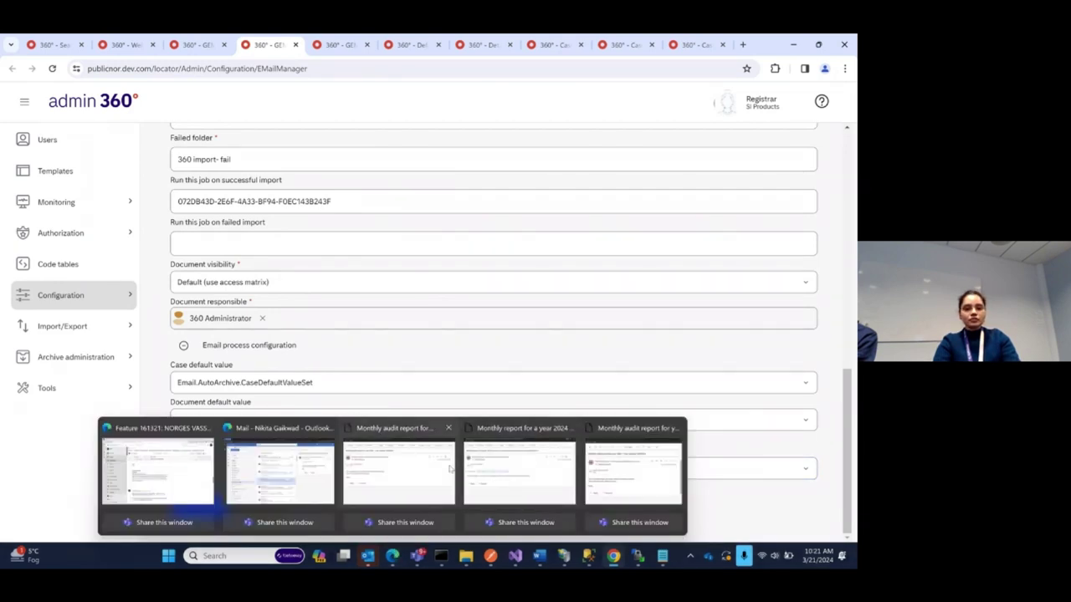
{"action": "left_click", "coordinate": [419, 473]}
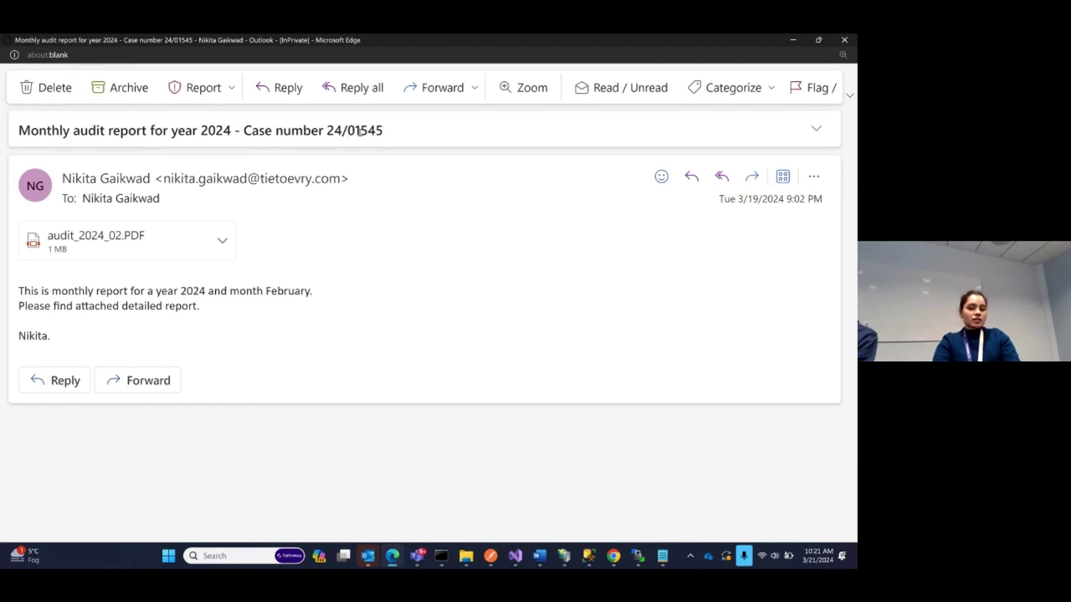
Return from the email to the 360° email account configuration and check the selected search pattern
{"action": "mouse_move", "coordinate": [391, 559]}
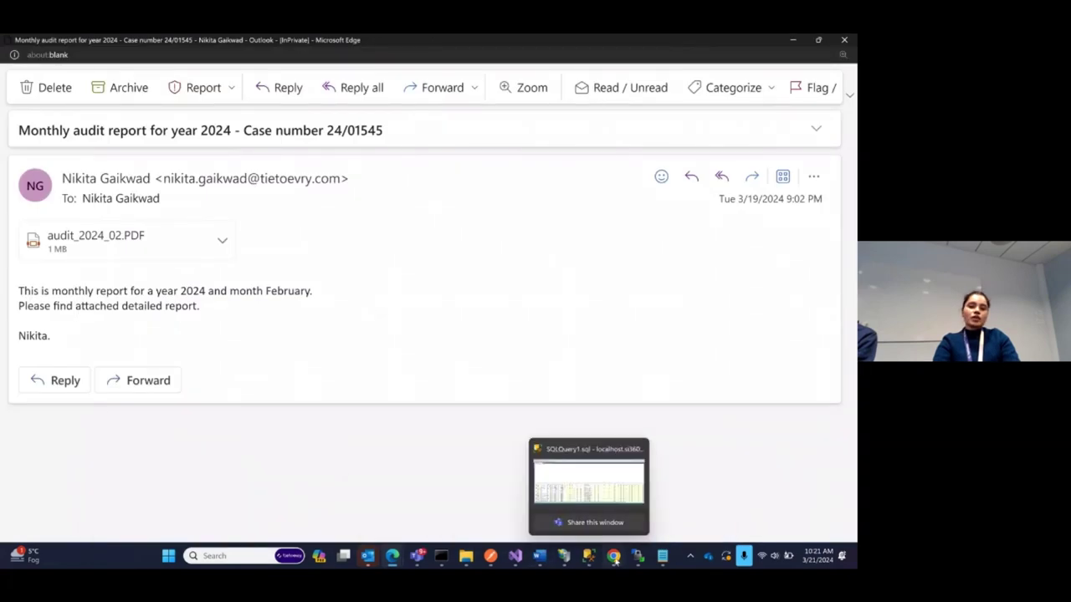
{"action": "left_click", "coordinate": [615, 473]}
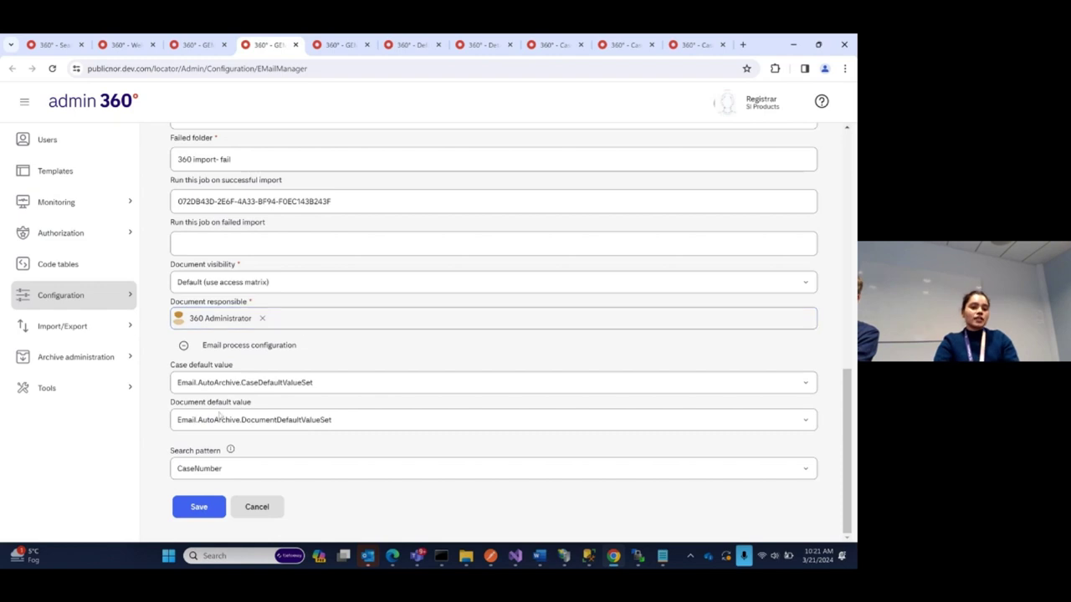
{"action": "left_click", "coordinate": [189, 472]}
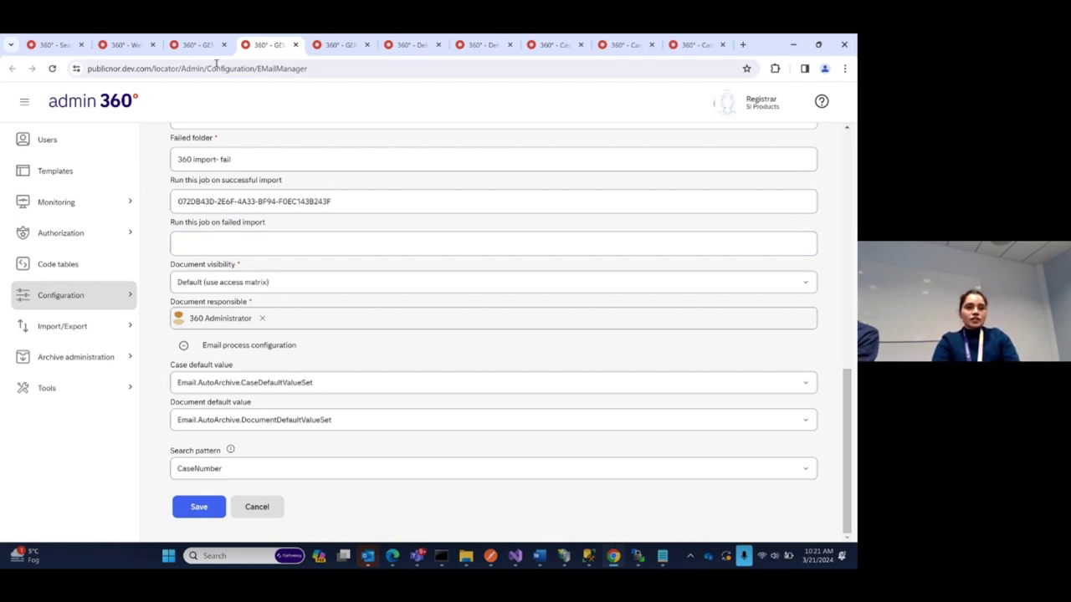
Review the General settings of the GEMI email importer and the detail page of its system job
{"action": "left_click", "coordinate": [197, 44]}
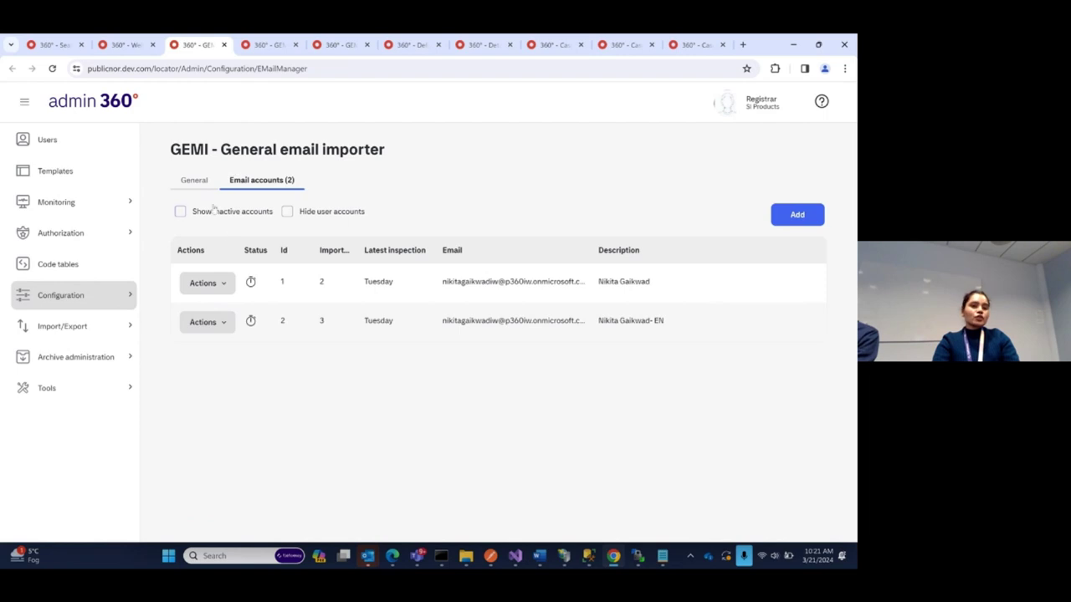
{"action": "left_click", "coordinate": [195, 182]}
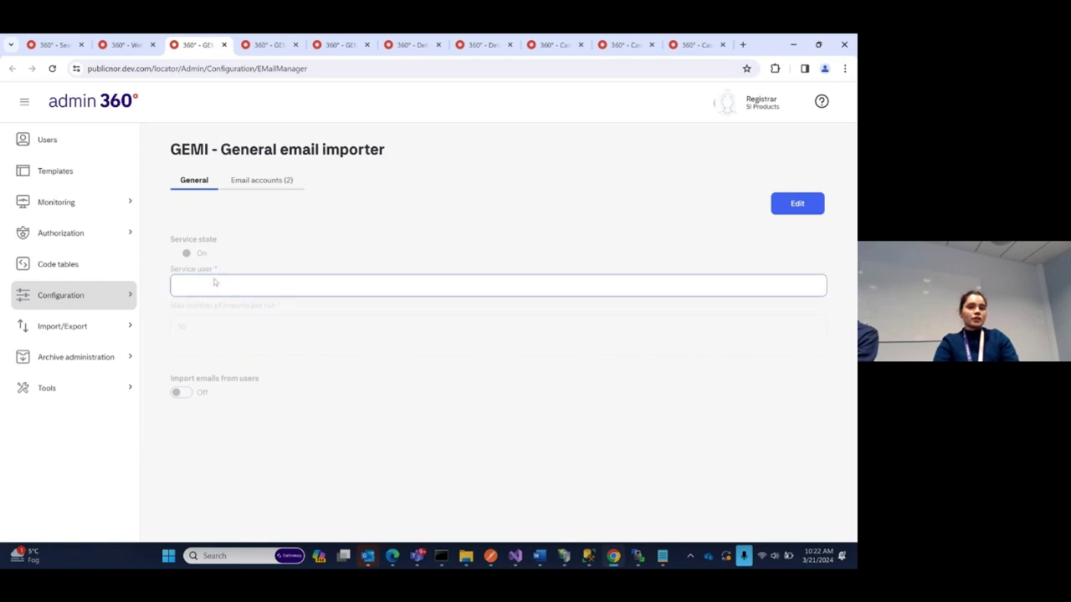
{"action": "left_click", "coordinate": [481, 46]}
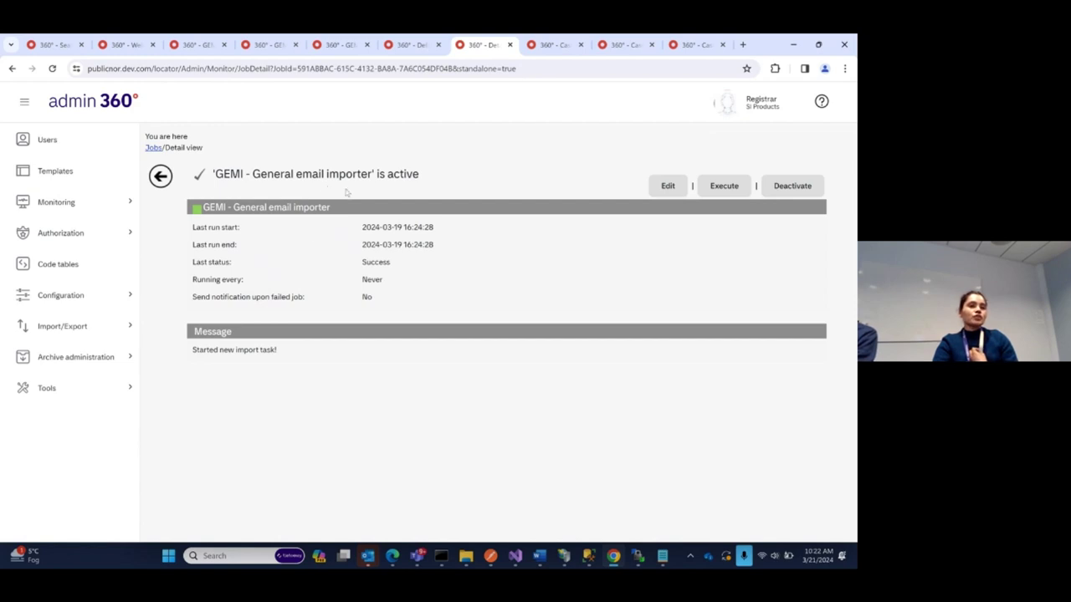
{"action": "mouse_move", "coordinate": [65, 204]}
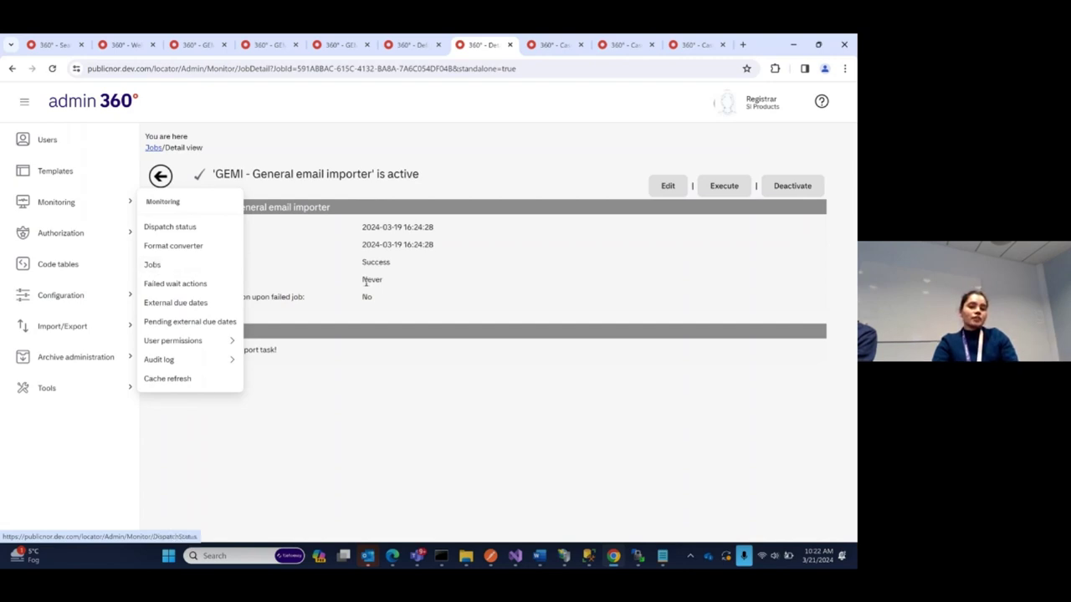
{"action": "left_click", "coordinate": [355, 418]}
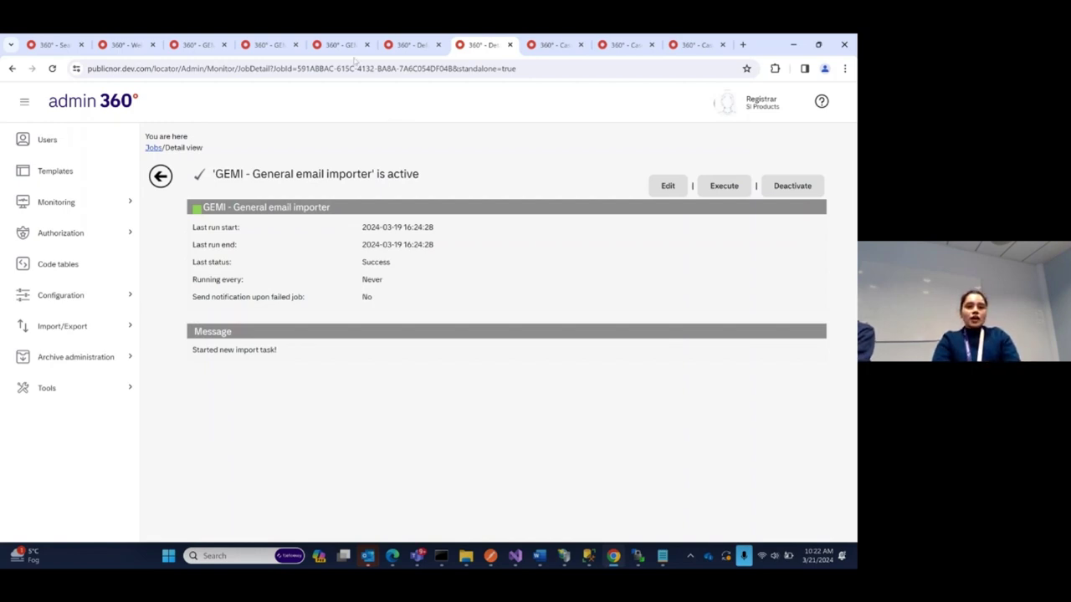
Open the status of the first email account and examine its execution log, highlighting DocumentNumber in the work unit response
{"action": "left_click", "coordinate": [269, 44]}
{"action": "left_click", "coordinate": [198, 44]}
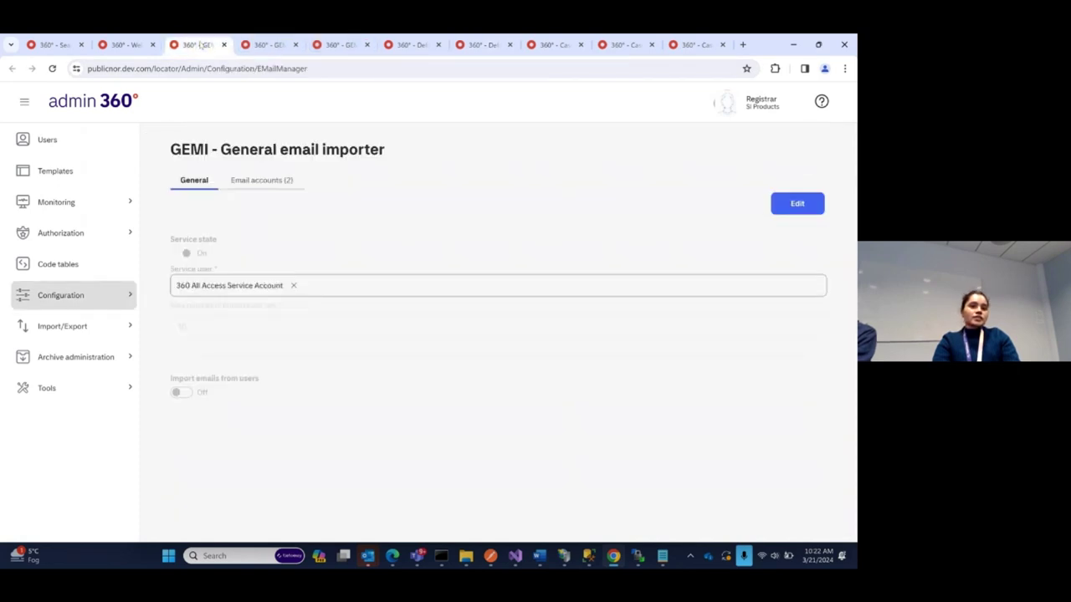
{"action": "left_click", "coordinate": [263, 181]}
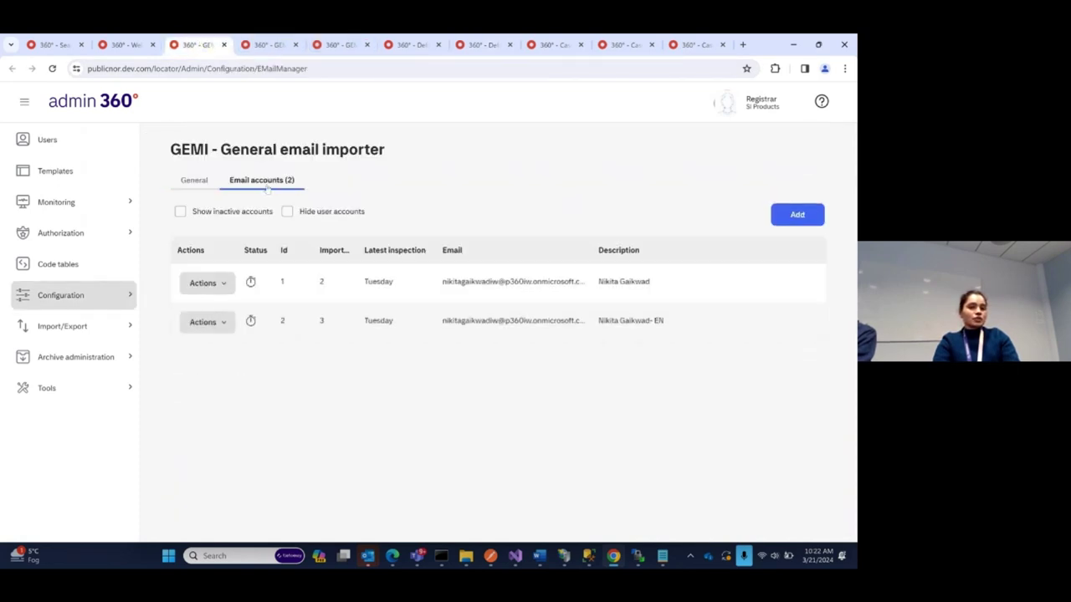
{"action": "left_click", "coordinate": [222, 285]}
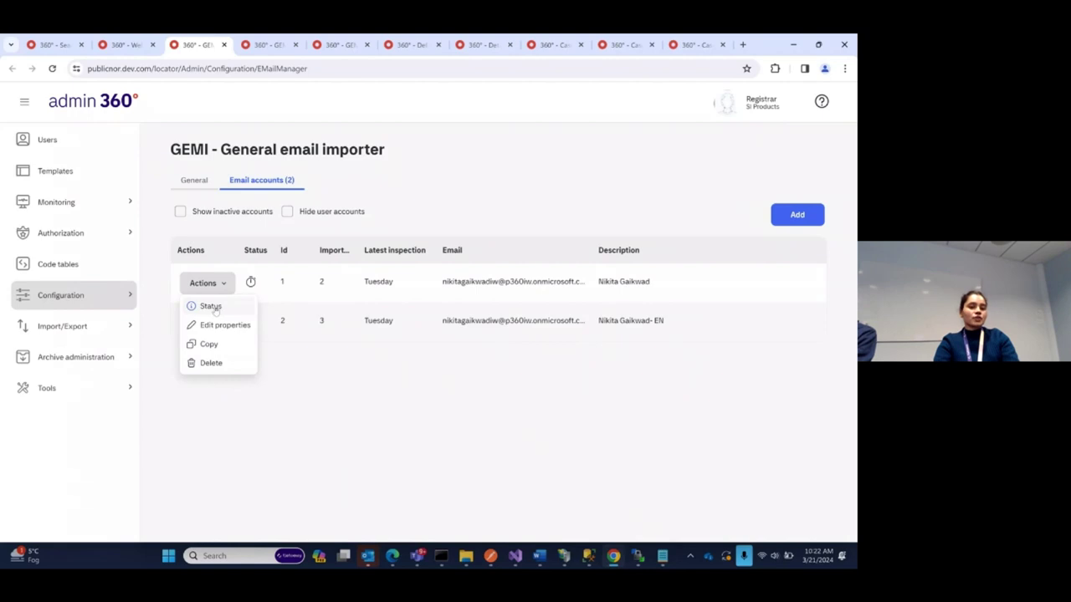
{"action": "left_click", "coordinate": [216, 310]}
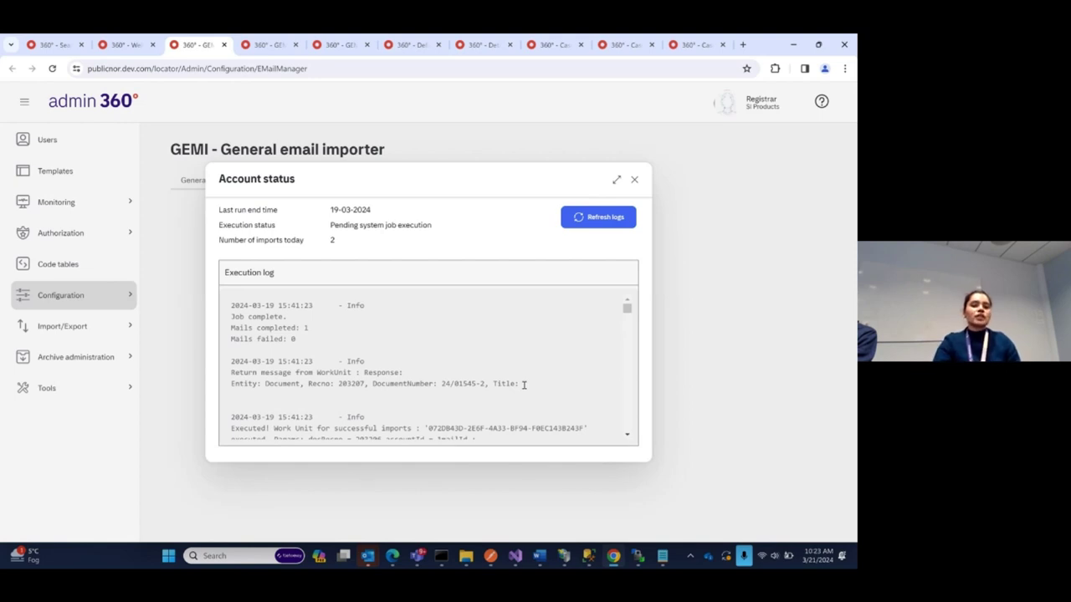
{"action": "double_click", "coordinate": [399, 383]}
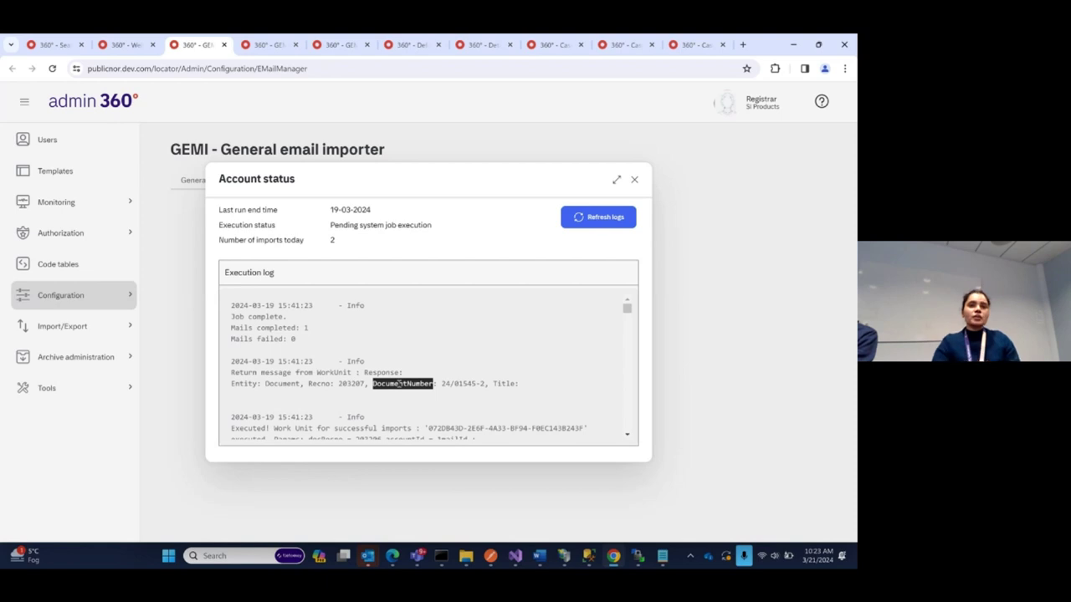
{"action": "left_click", "coordinate": [476, 46]}
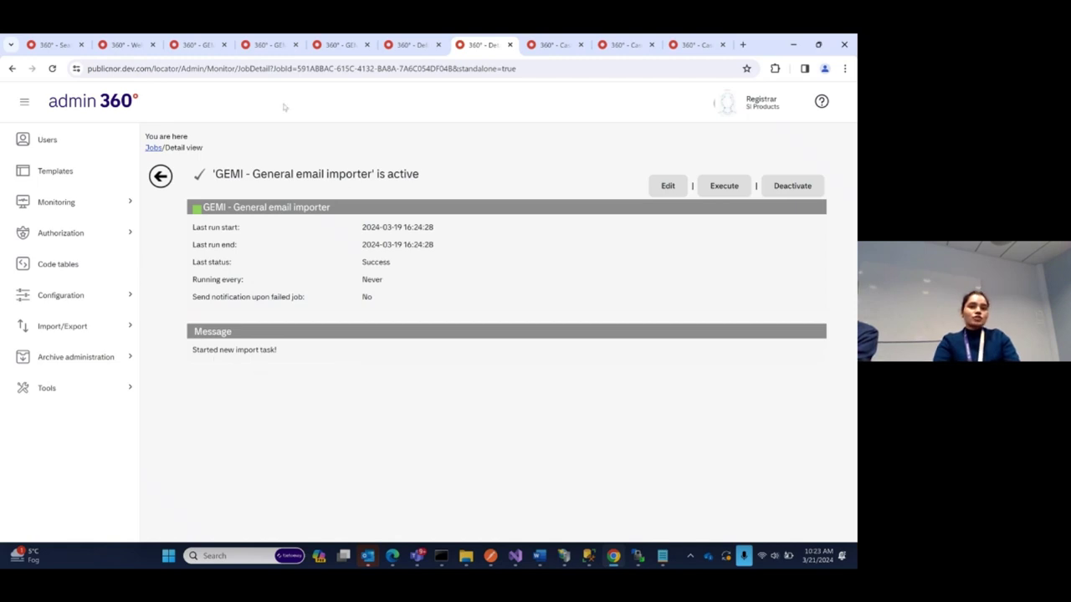
{"action": "left_click", "coordinate": [261, 48]}
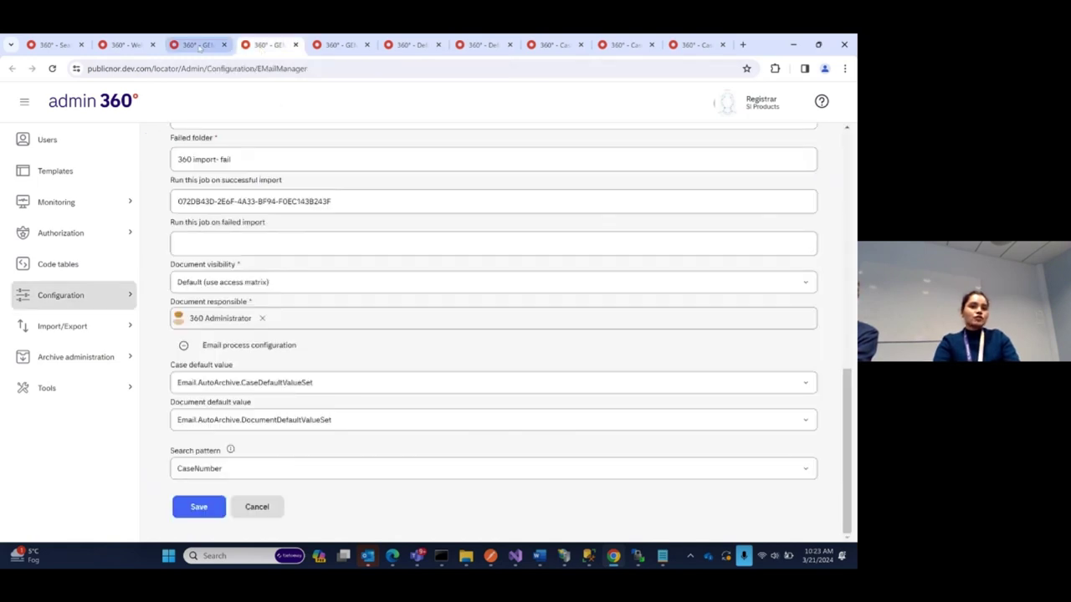
{"action": "left_click", "coordinate": [197, 47]}
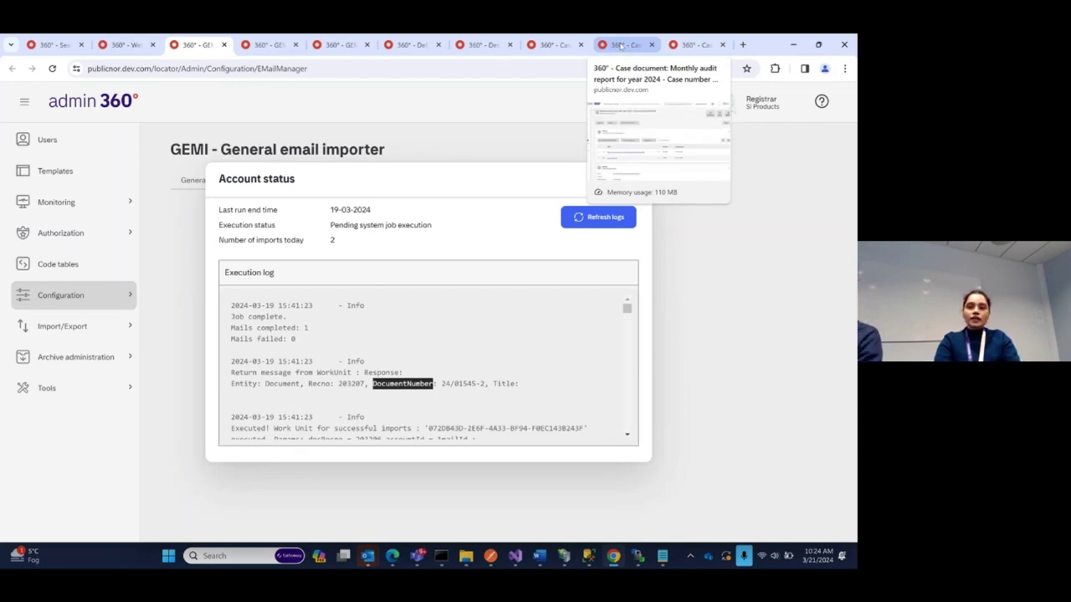
Compare the "Case folder for yearly audit 2024" and its document list with the case number in the monthly audit report email
{"action": "left_click", "coordinate": [556, 46]}
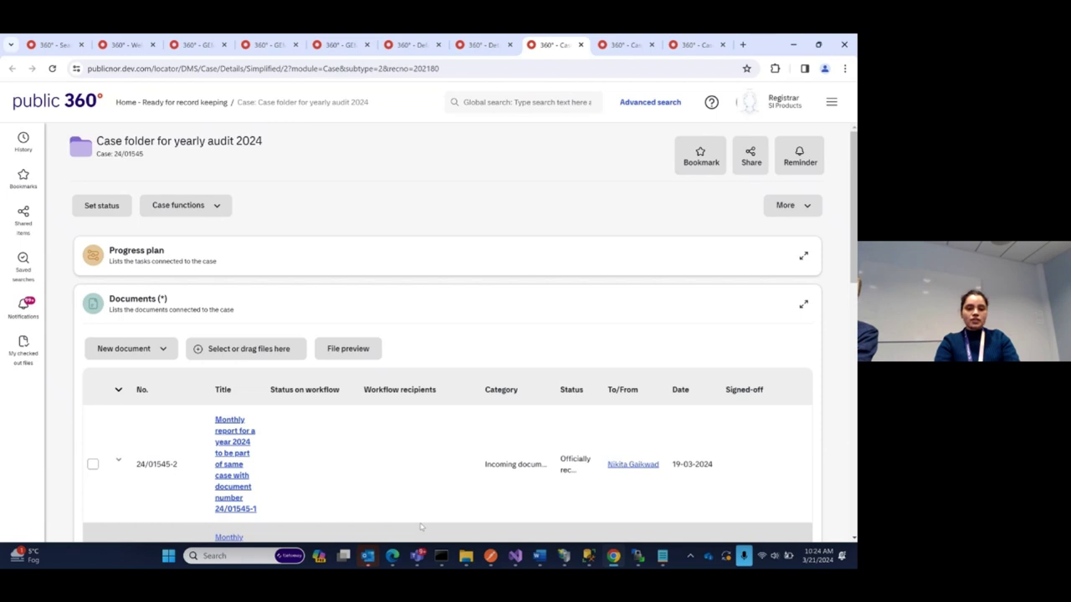
{"action": "mouse_move", "coordinate": [393, 556]}
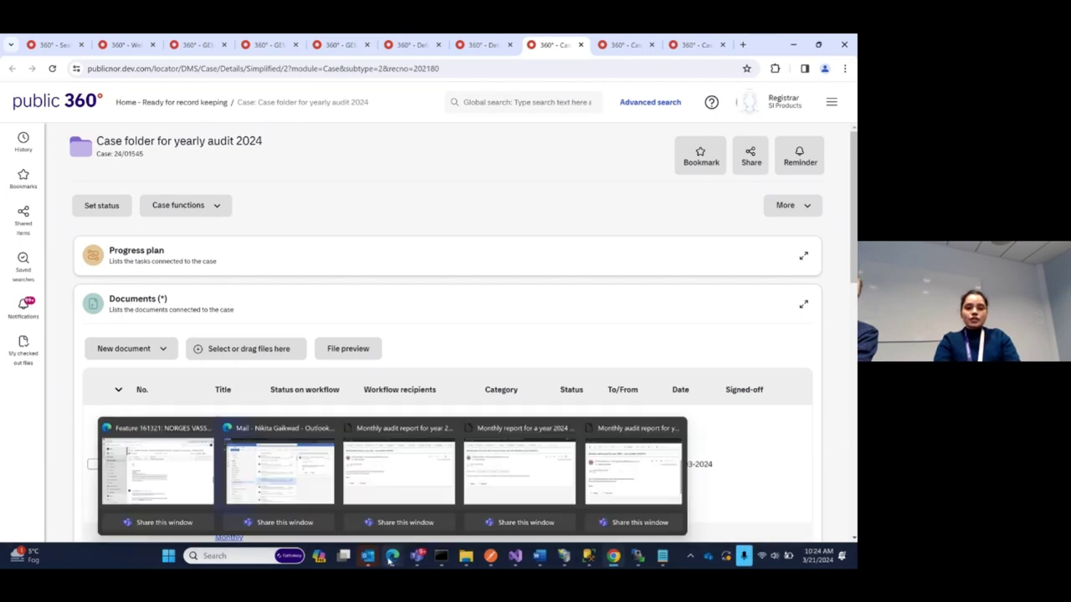
{"action": "left_click", "coordinate": [401, 485]}
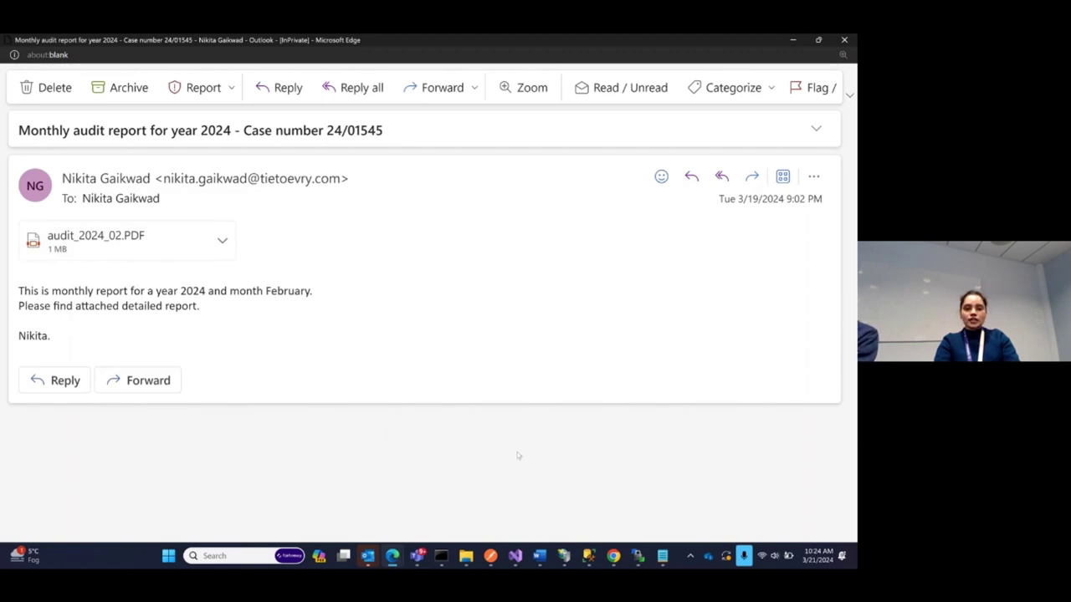
{"action": "mouse_move", "coordinate": [515, 555]}
{"action": "left_click", "coordinate": [613, 556]}
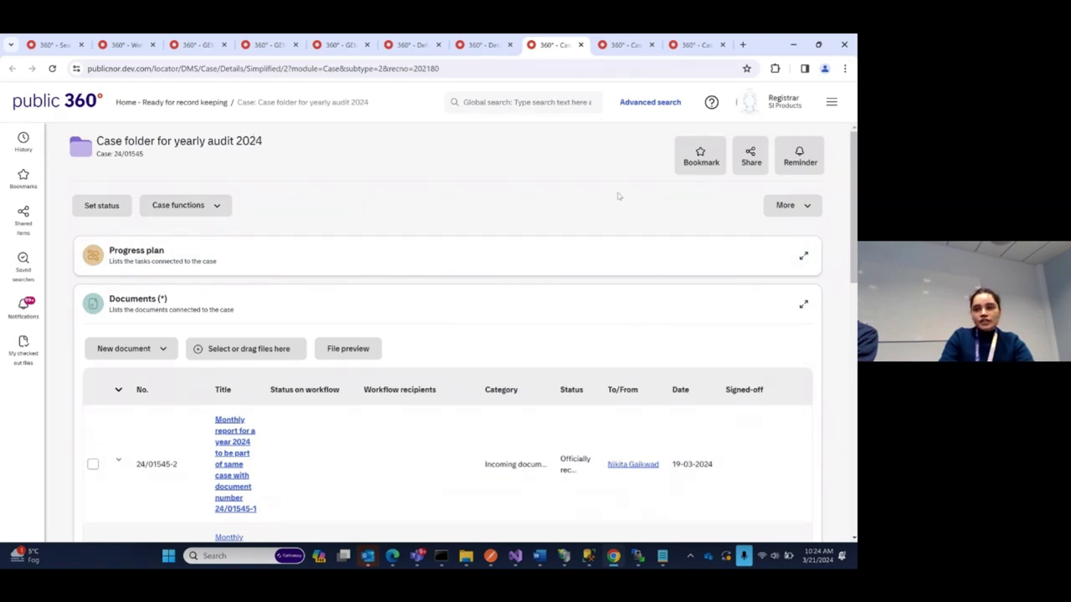
{"action": "left_click_drag", "start_coordinate": [853, 157], "coordinate": [854, 250]}
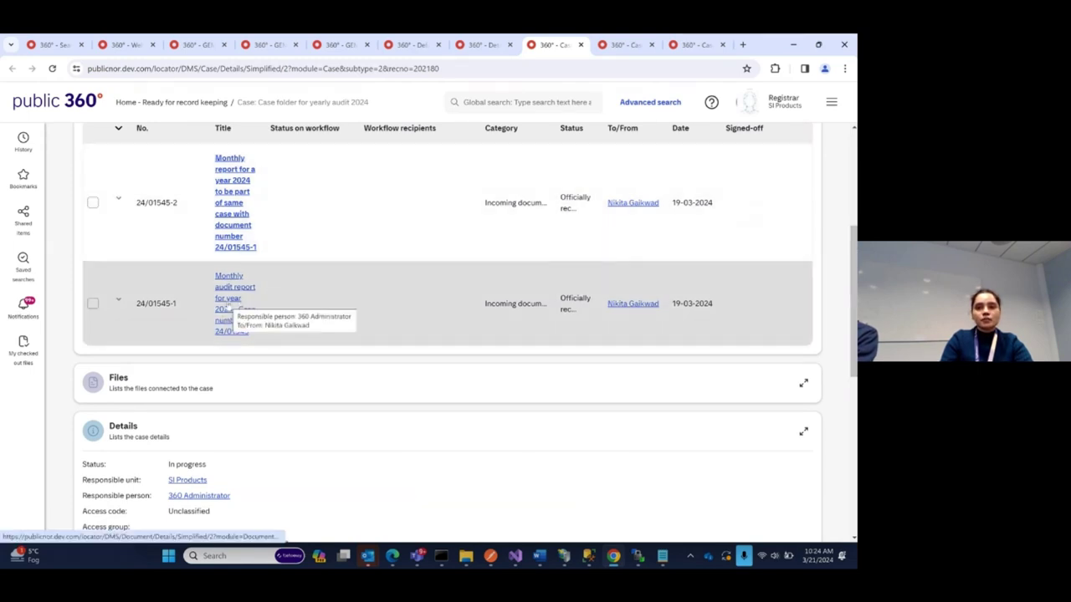
Examine the files, details and contacts of the archived "Monthly audit report for year 2024" case document
{"action": "left_click", "coordinate": [623, 45]}
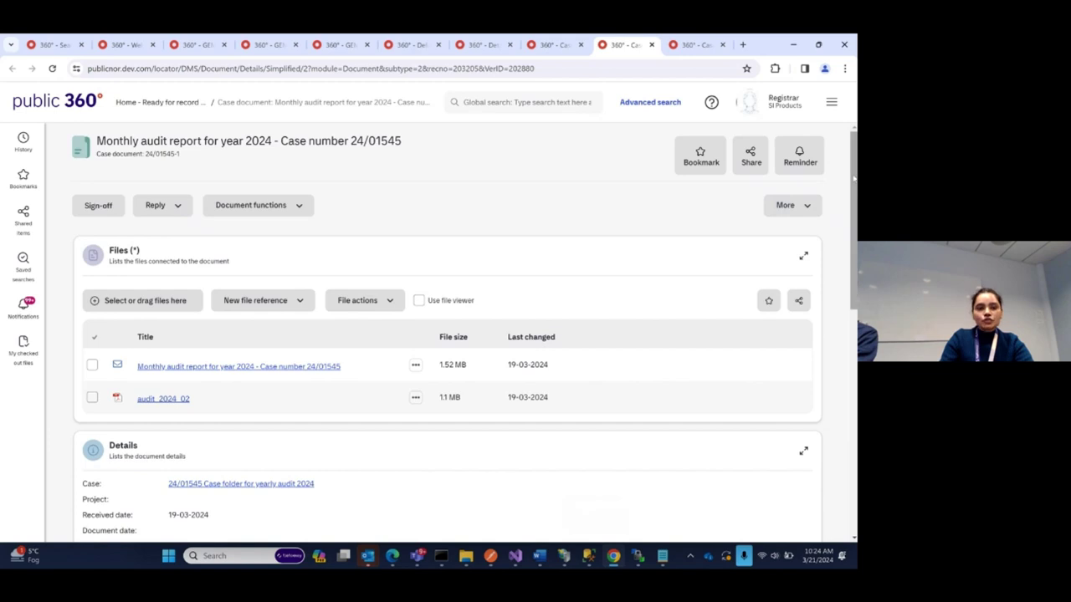
{"action": "left_click_drag", "start_coordinate": [853, 177], "coordinate": [854, 372]}
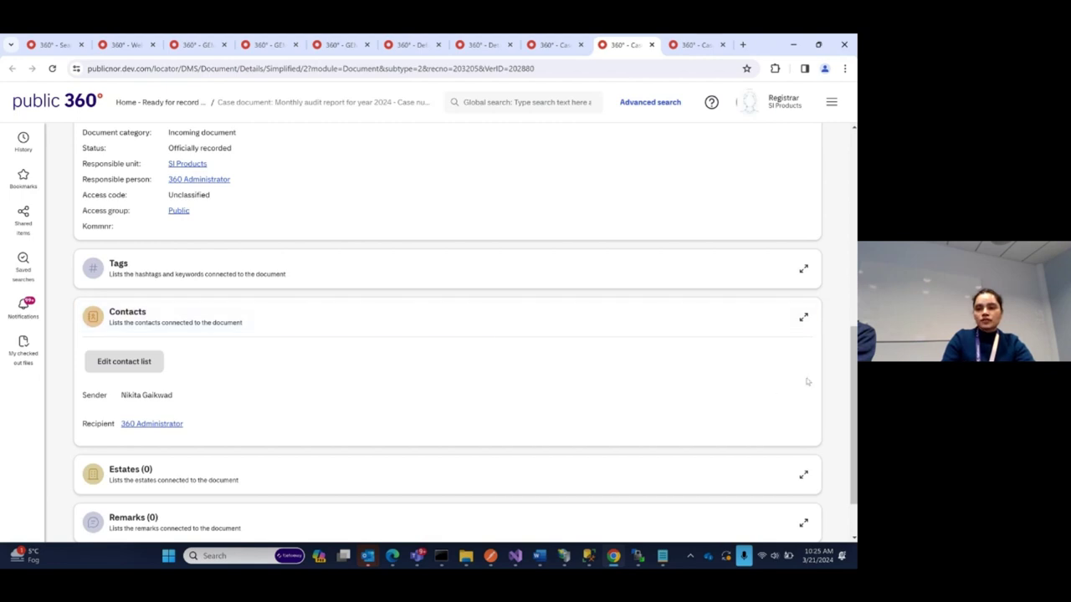
{"action": "left_click_drag", "start_coordinate": [853, 375], "coordinate": [853, 324]}
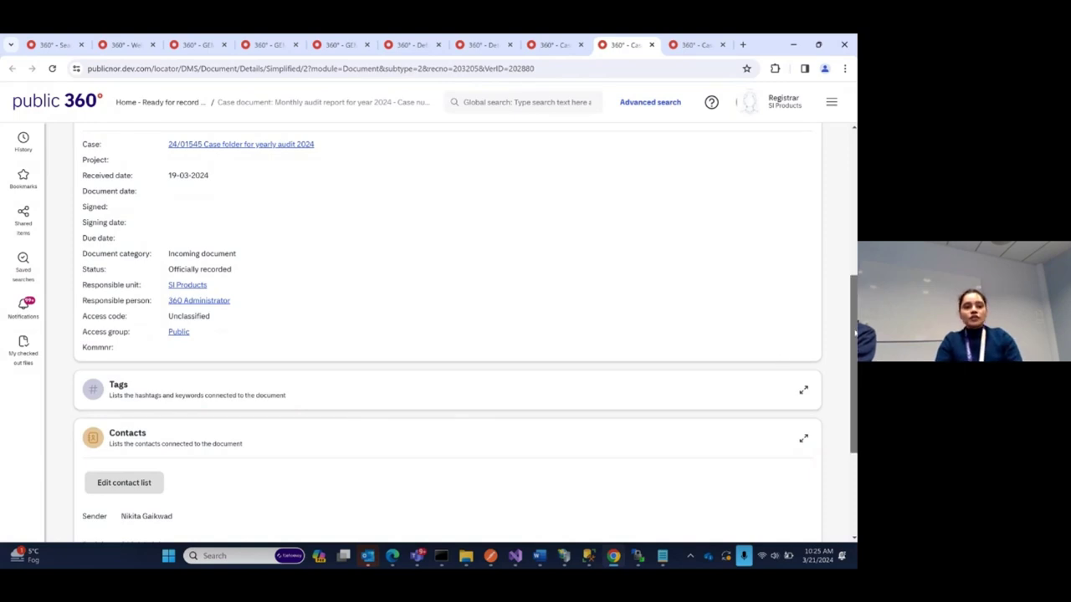
{"action": "left_click_drag", "start_coordinate": [854, 351], "coordinate": [854, 257]}
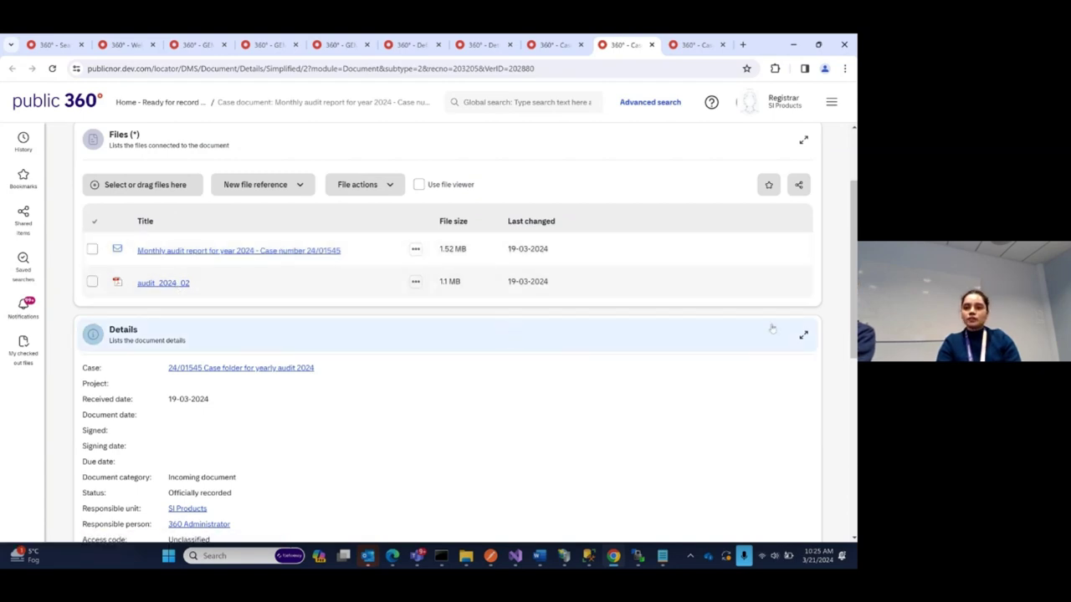
{"action": "left_click_drag", "start_coordinate": [853, 294], "coordinate": [840, 235]}
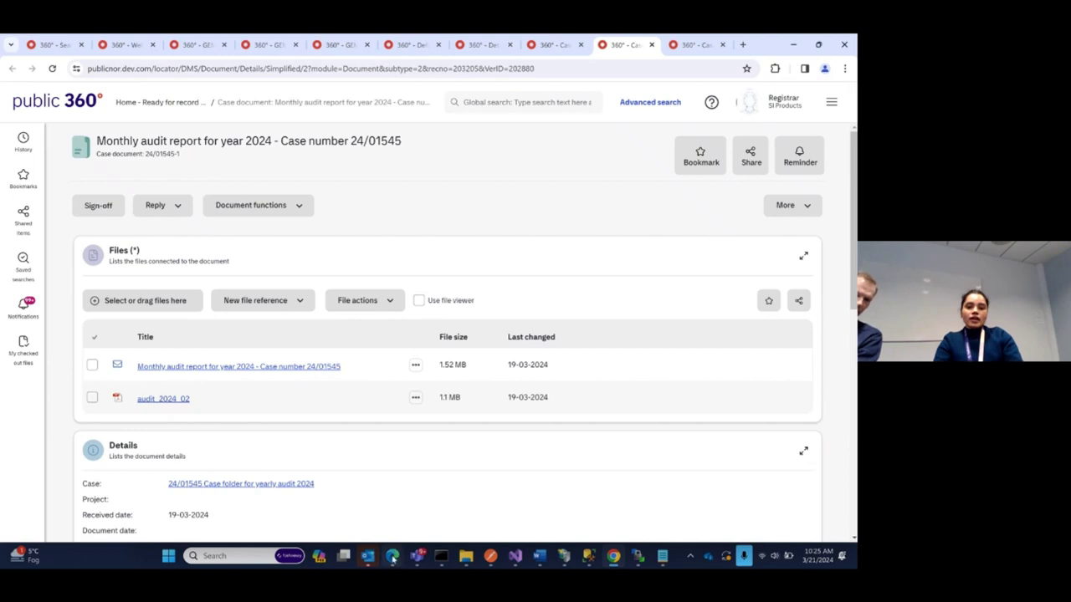
Check the subject of the March report email and set the search pattern in the 360° email account configuration to DocumentNumber
{"action": "mouse_move", "coordinate": [393, 552]}
{"action": "left_click", "coordinate": [502, 473]}
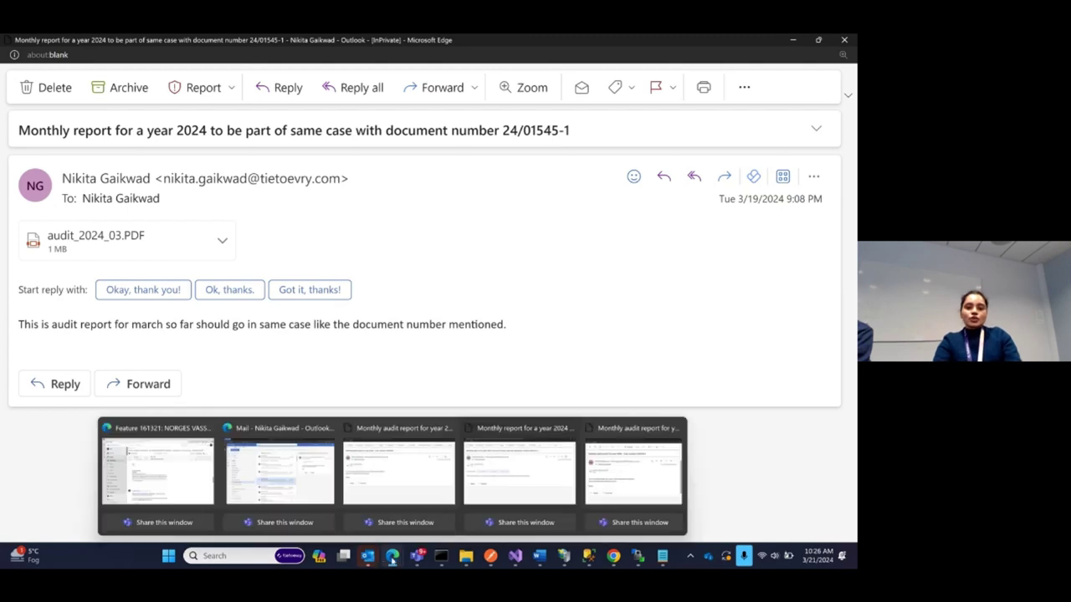
{"action": "left_click", "coordinate": [613, 556]}
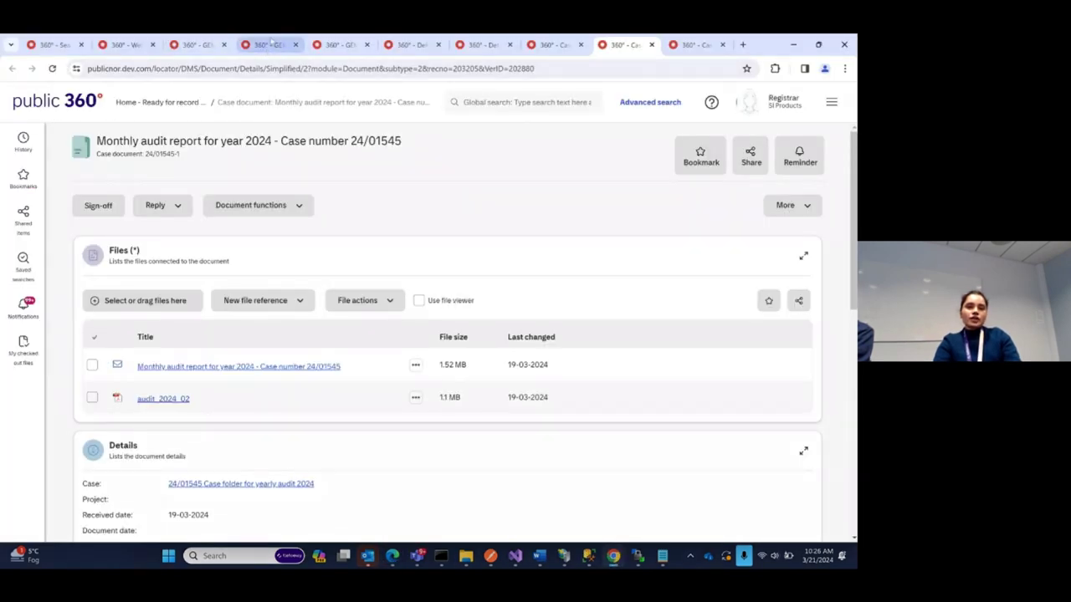
{"action": "left_click", "coordinate": [267, 44]}
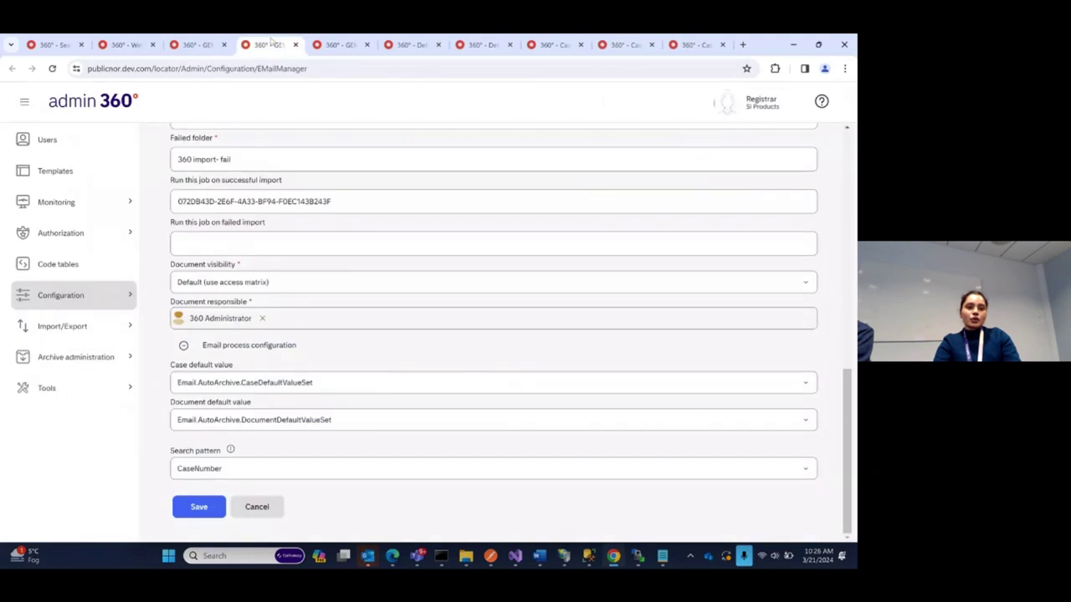
{"action": "left_click", "coordinate": [198, 468]}
{"action": "left_click", "coordinate": [222, 334]}
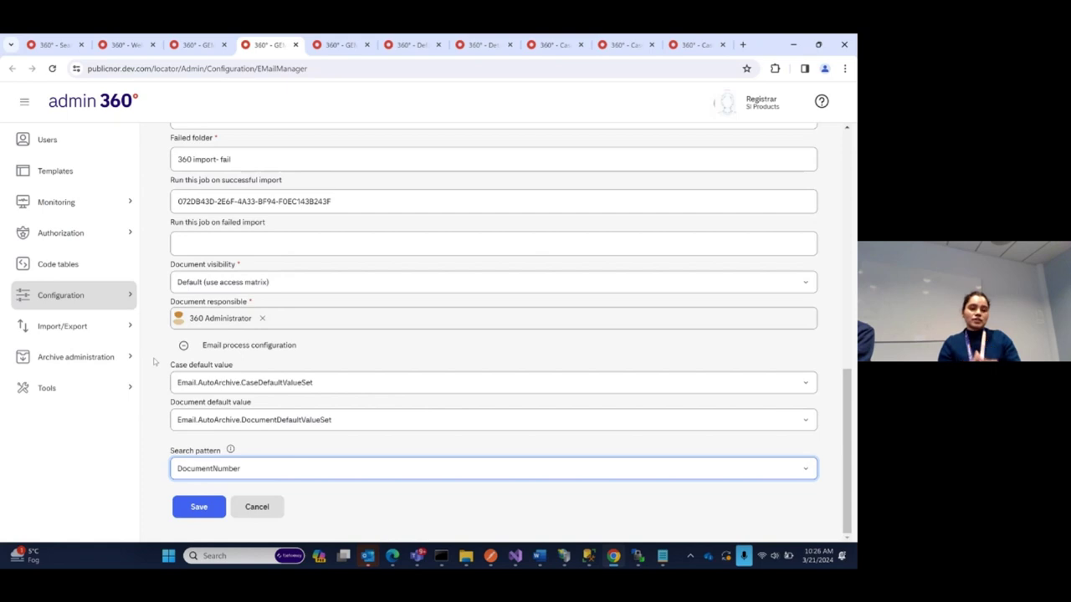
Review the other search patterns available for the email account and close the list without choosing another one
{"action": "left_click", "coordinate": [153, 361]}
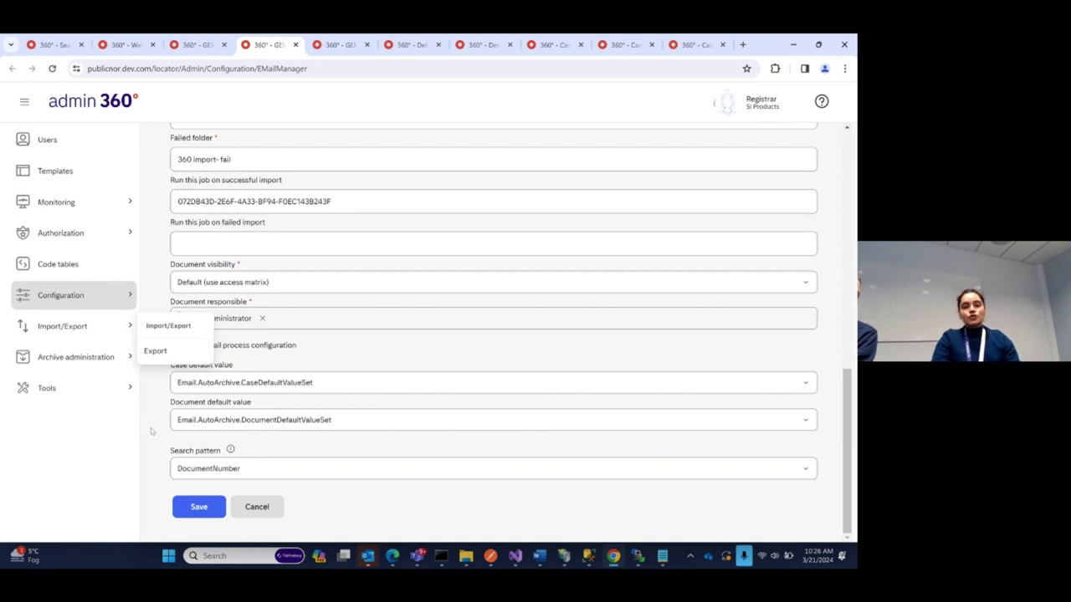
{"action": "left_click", "coordinate": [221, 474]}
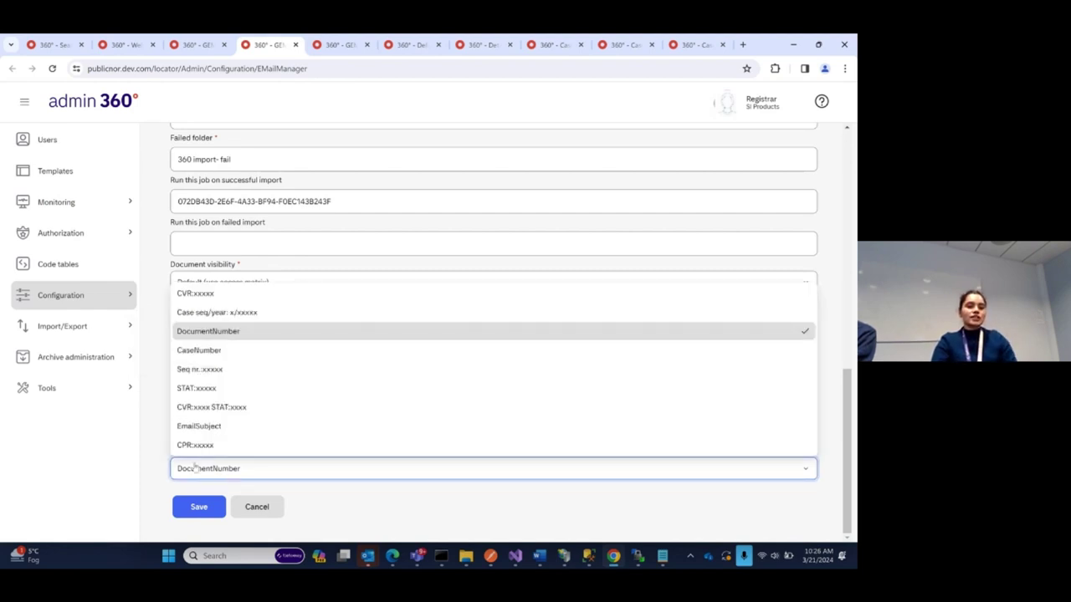
{"action": "left_click", "coordinate": [153, 438]}
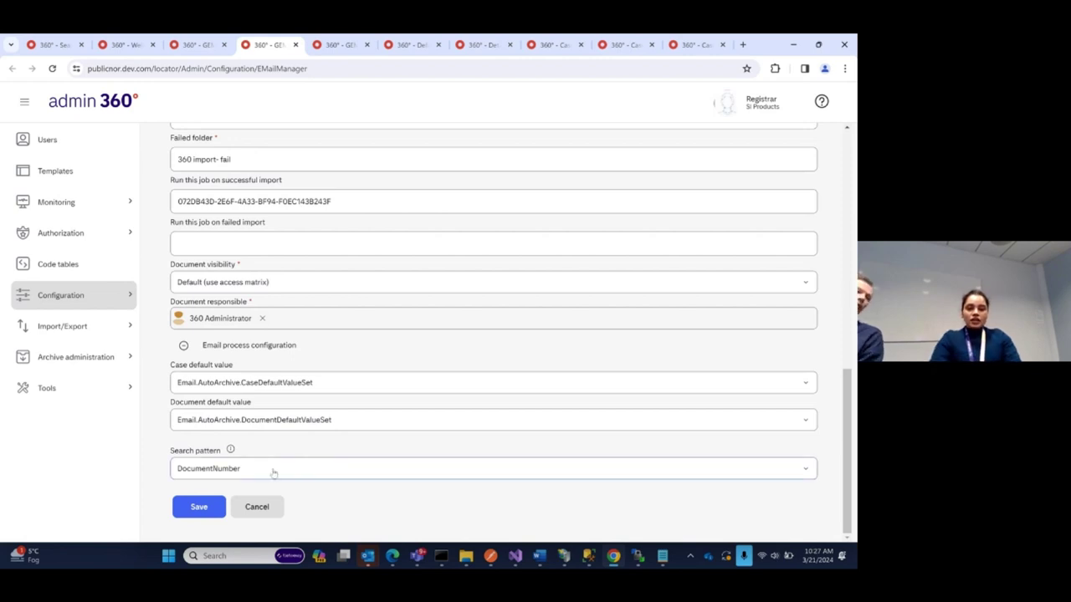
Open the forwarded enquiry application email from the "360 import- sucess" folder in Outlook and highlight the EN ID in its subject
{"action": "mouse_move", "coordinate": [392, 556]}
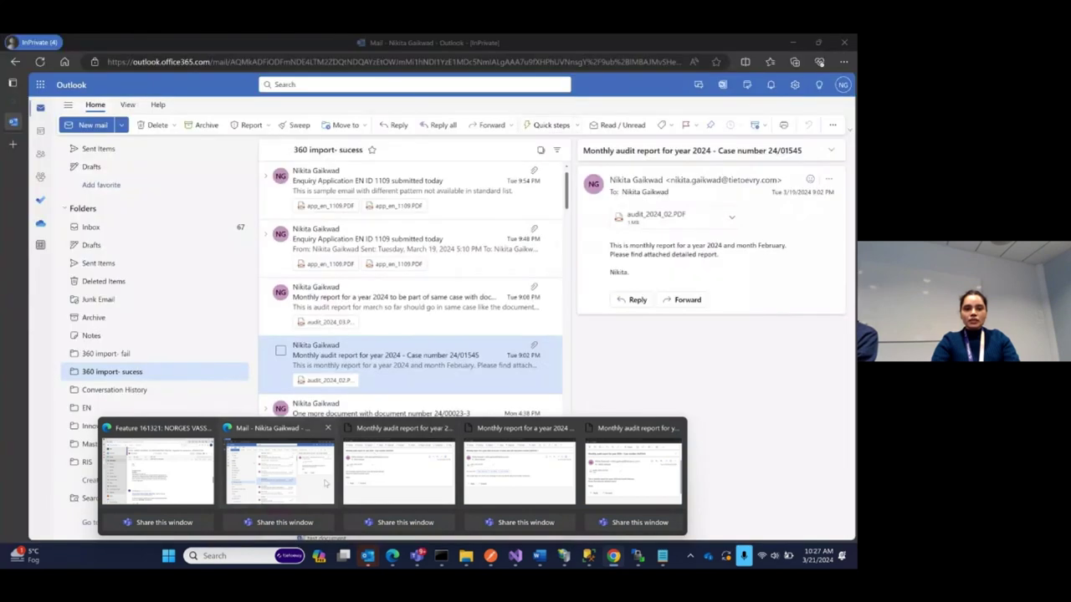
{"action": "left_click", "coordinate": [326, 482]}
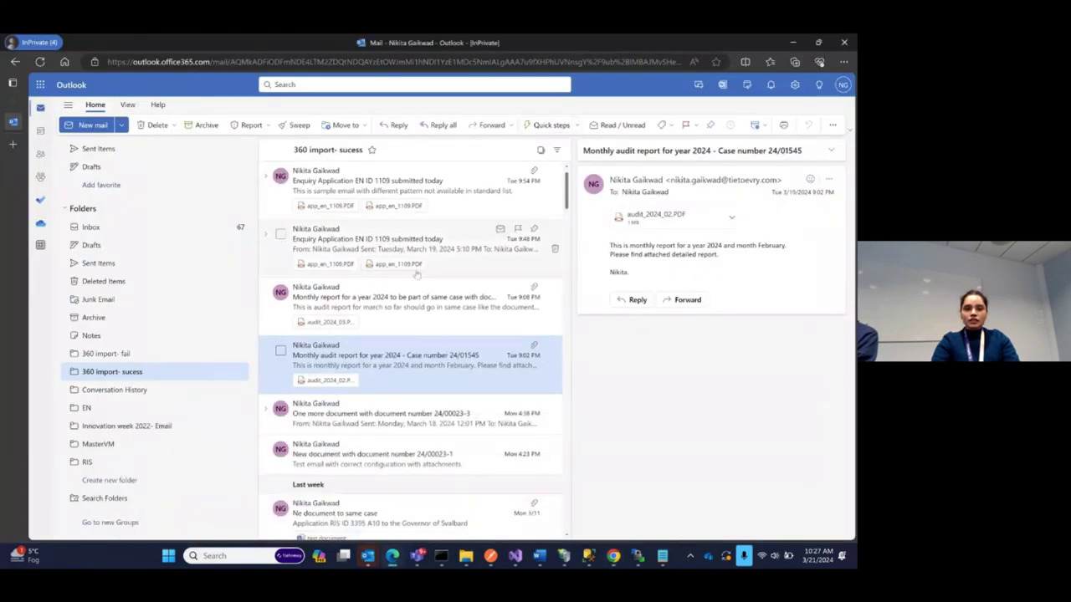
{"action": "left_click", "coordinate": [432, 253]}
{"action": "double_click", "coordinate": [433, 254]}
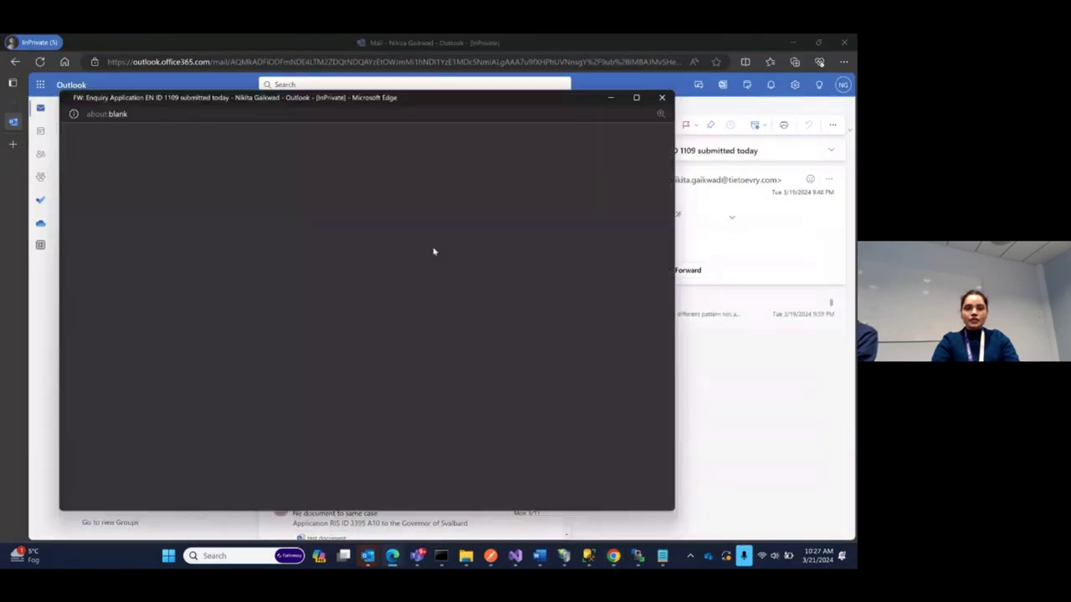
{"action": "double_click", "coordinate": [435, 102]}
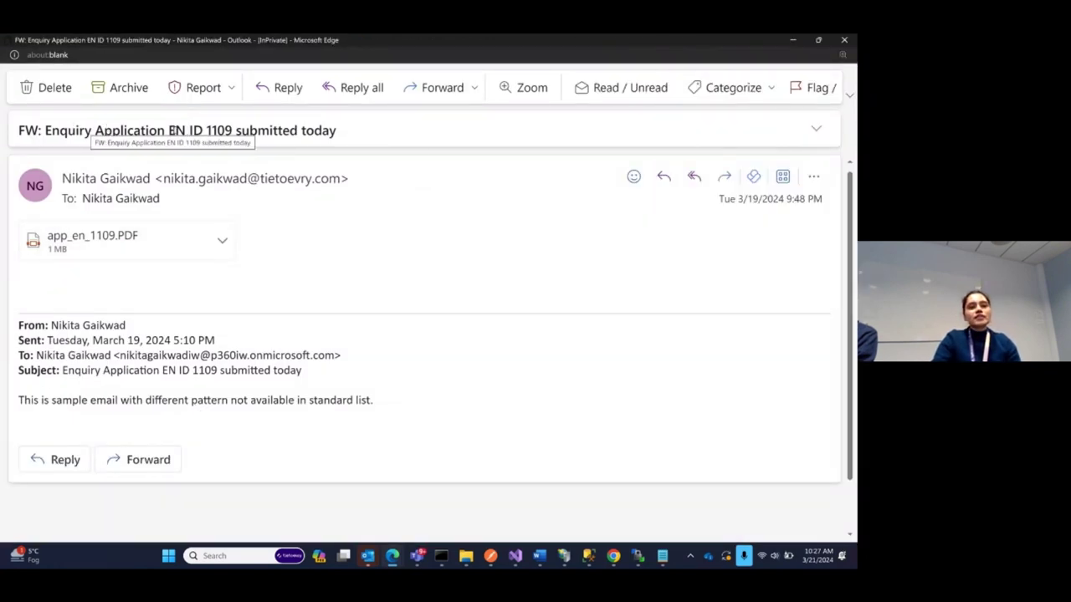
{"action": "left_click_drag", "start_coordinate": [168, 130], "coordinate": [234, 130]}
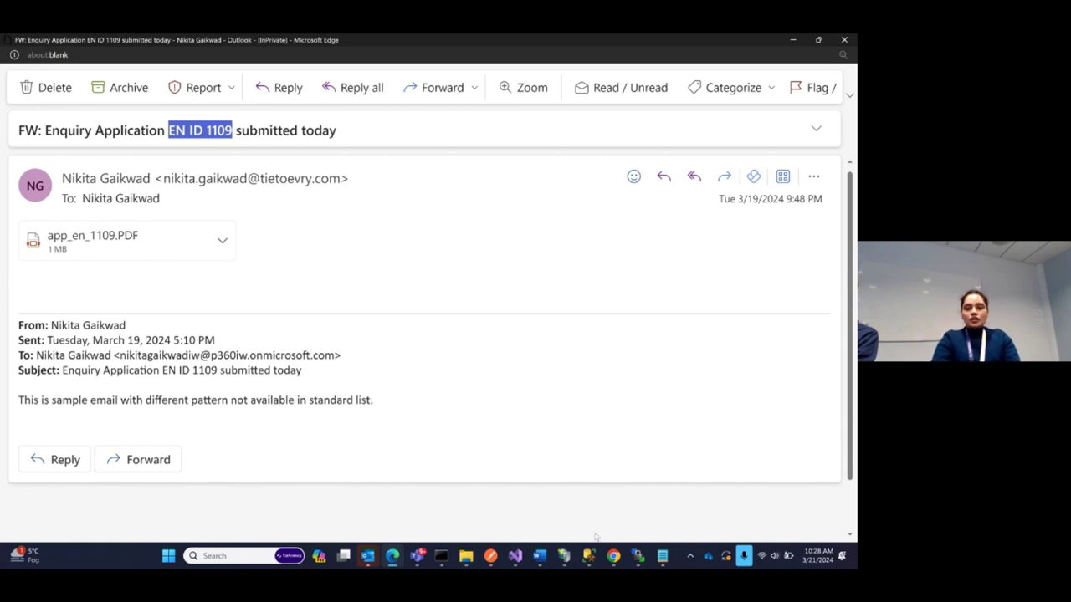
Check the 360° email account configuration for EN and view the matching EN folder in the Outlook mailbox
{"action": "left_click", "coordinate": [614, 555]}
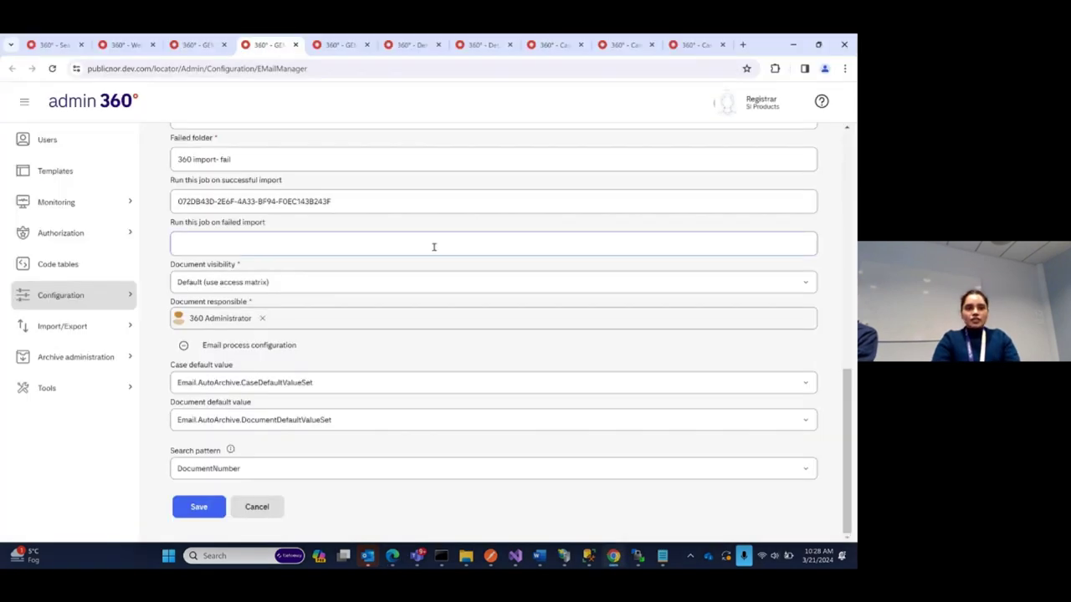
{"action": "left_click", "coordinate": [339, 45]}
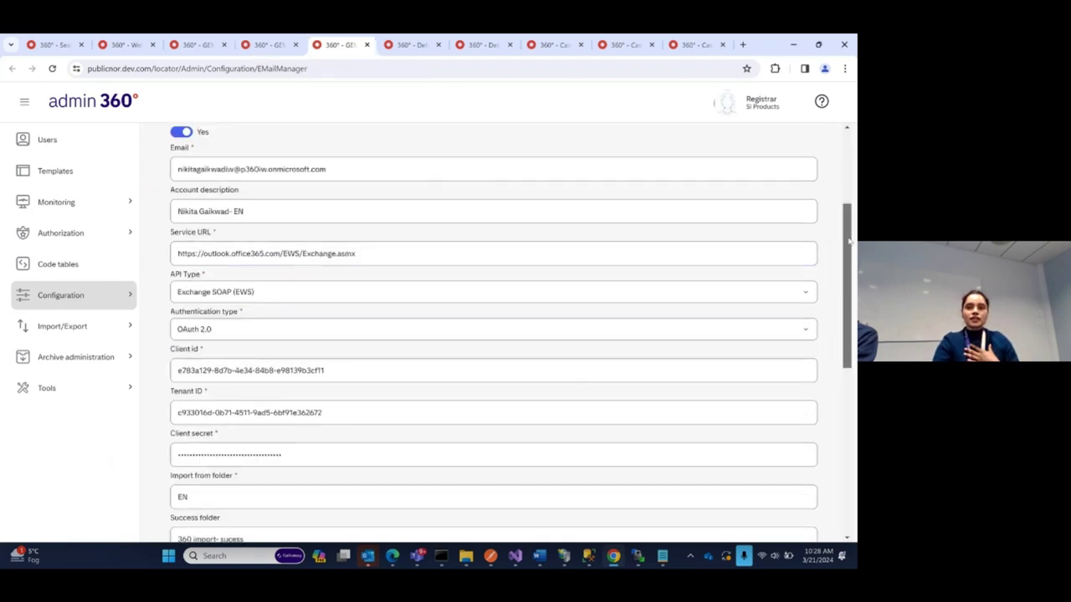
{"action": "scroll", "coordinate": [849, 241], "scroll_direction": "up", "scroll_amount": 1}
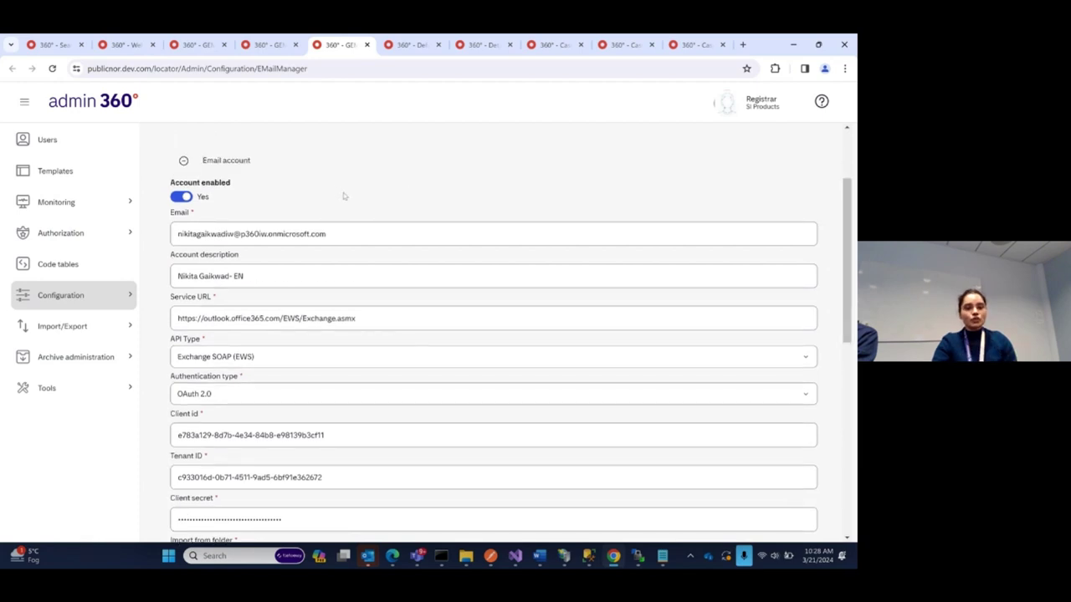
{"action": "mouse_move", "coordinate": [392, 559]}
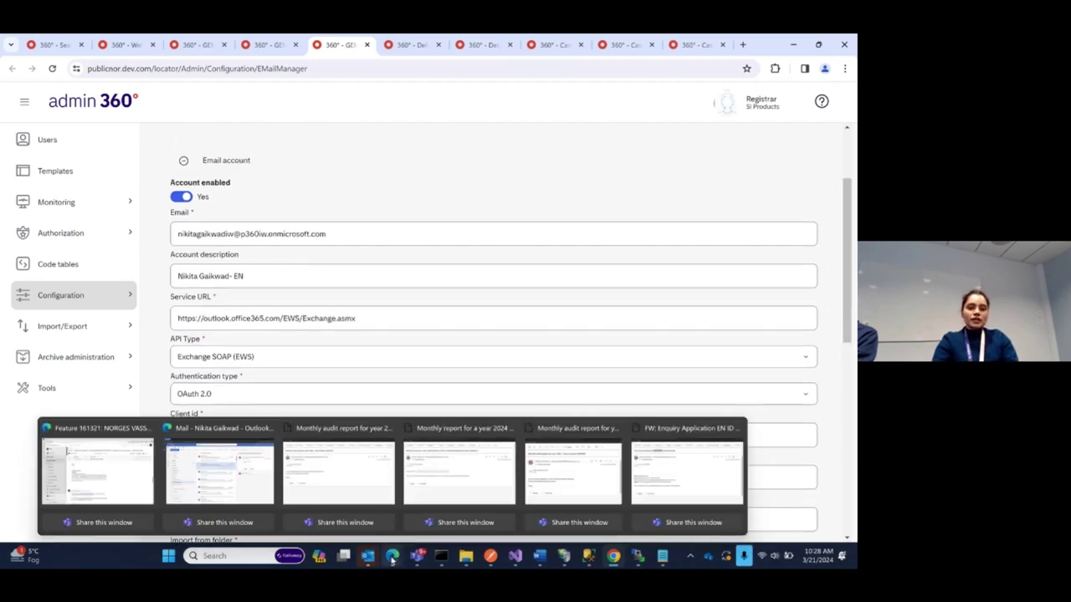
{"action": "left_click", "coordinate": [219, 472]}
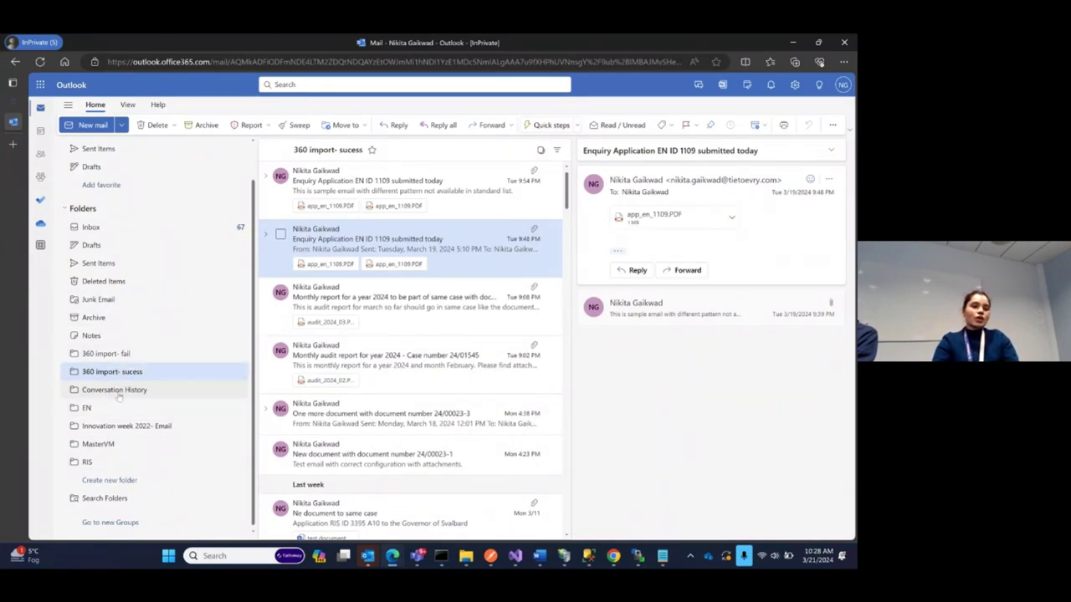
{"action": "left_click", "coordinate": [87, 408]}
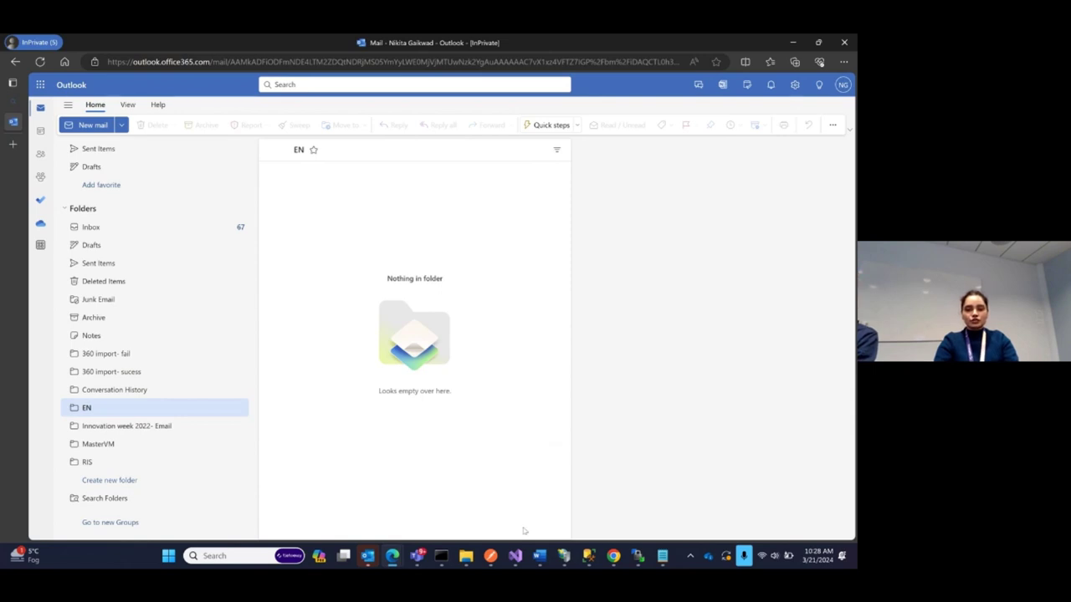
Review the EN account's import, success and failed folders and the job run on successful import in the 360° configuration
{"action": "left_click", "coordinate": [613, 556]}
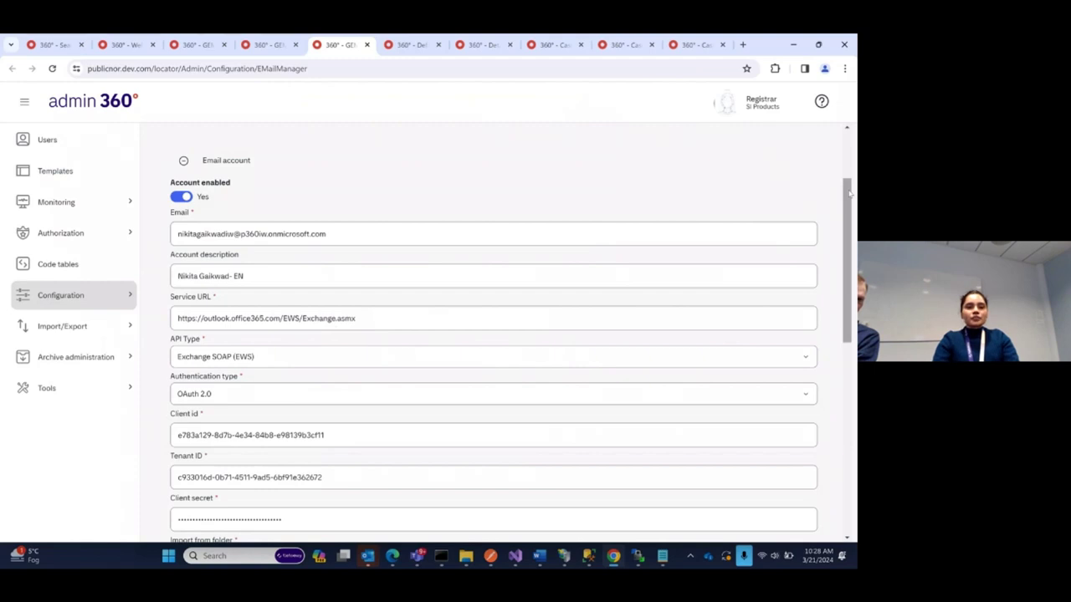
{"action": "left_click_drag", "start_coordinate": [849, 194], "coordinate": [849, 218]}
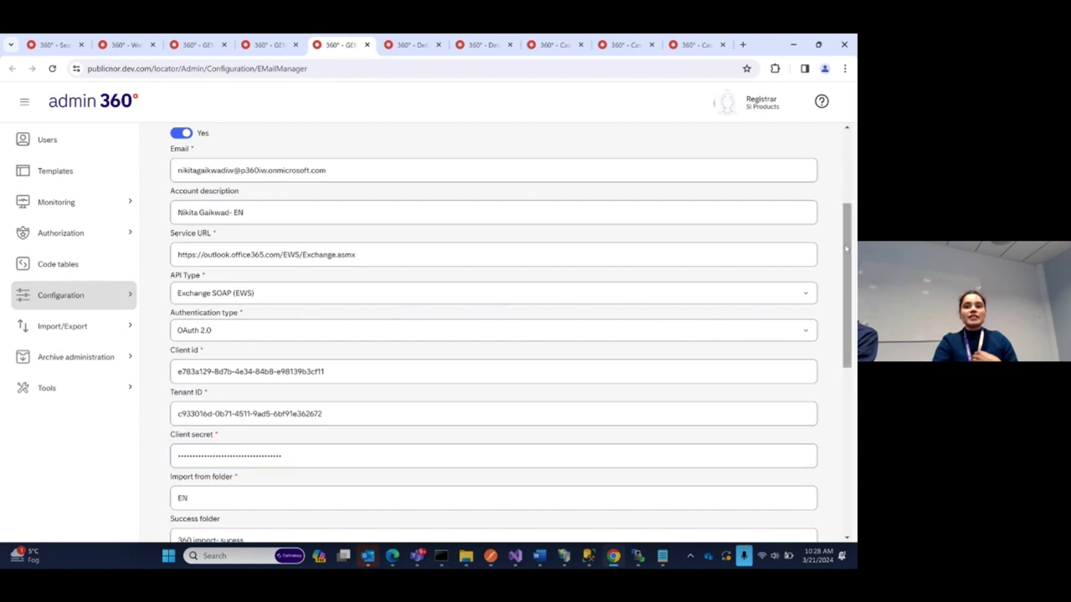
{"action": "left_click_drag", "start_coordinate": [847, 248], "coordinate": [849, 312]}
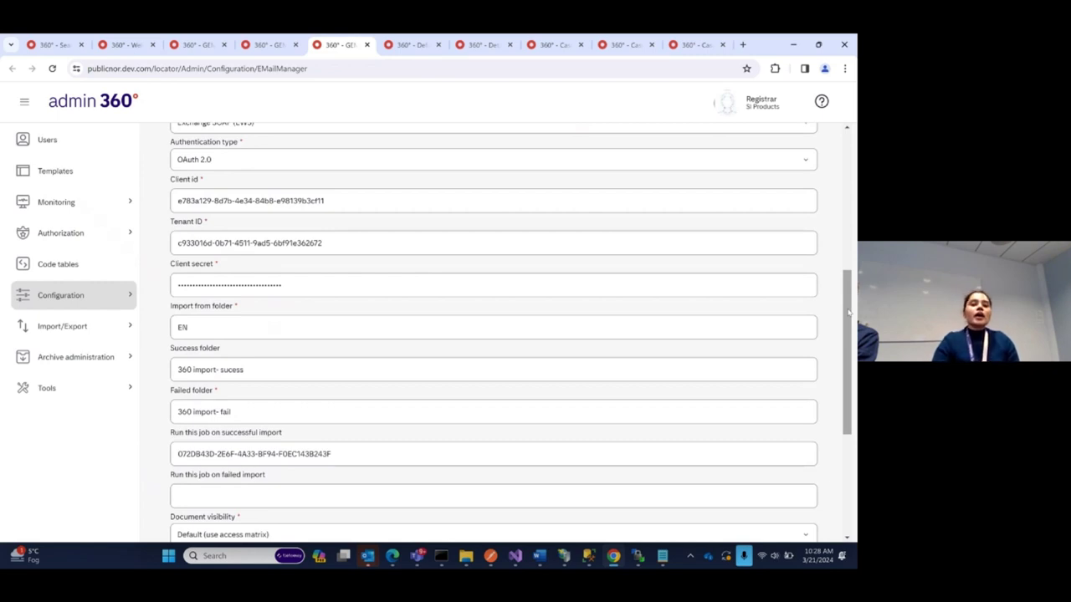
{"action": "left_click", "coordinate": [207, 328]}
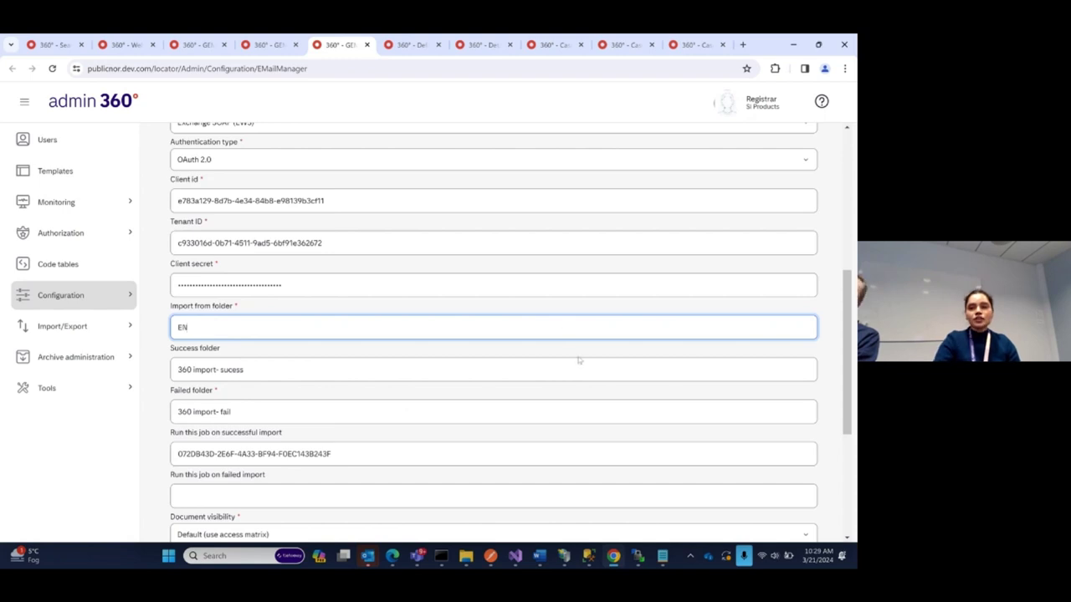
{"action": "scroll", "coordinate": [844, 298], "scroll_direction": "down", "scroll_amount": 1}
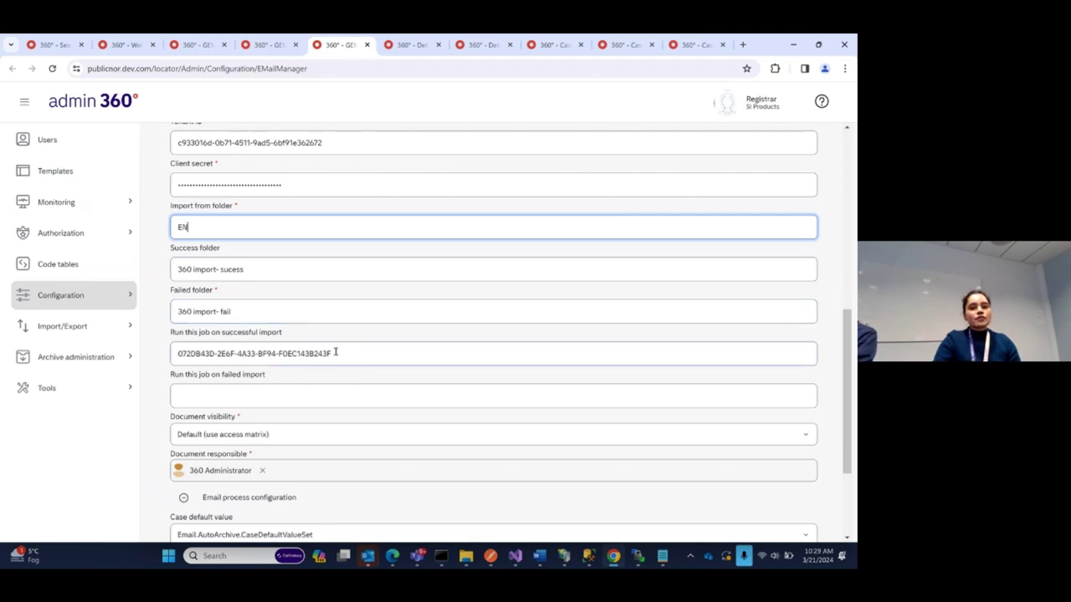
{"action": "left_click_drag", "start_coordinate": [335, 353], "coordinate": [215, 353]}
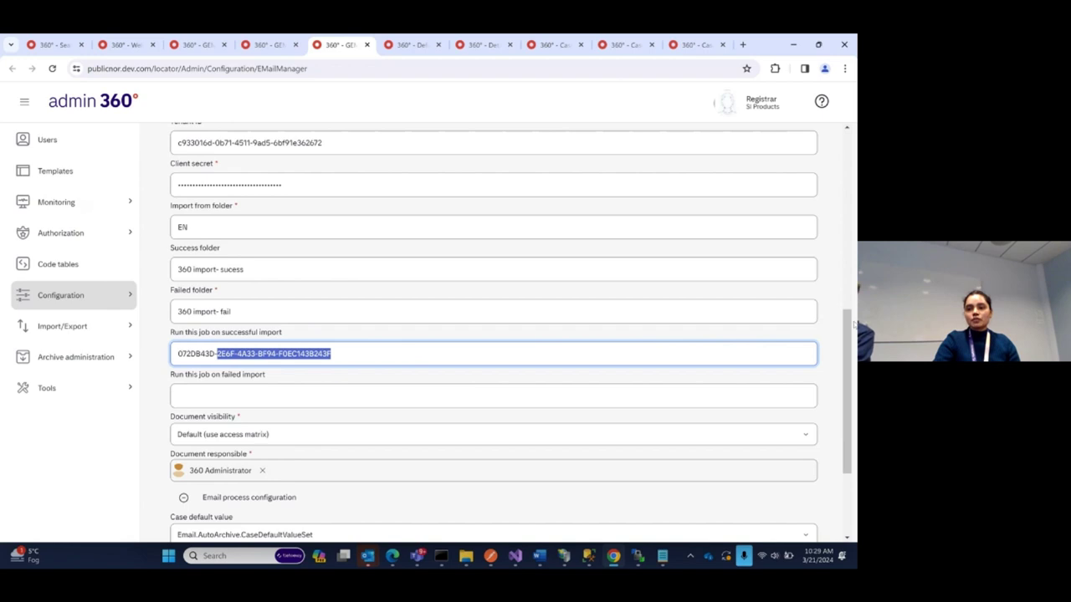
{"action": "scroll", "coordinate": [849, 330], "scroll_direction": "down", "scroll_amount": 2}
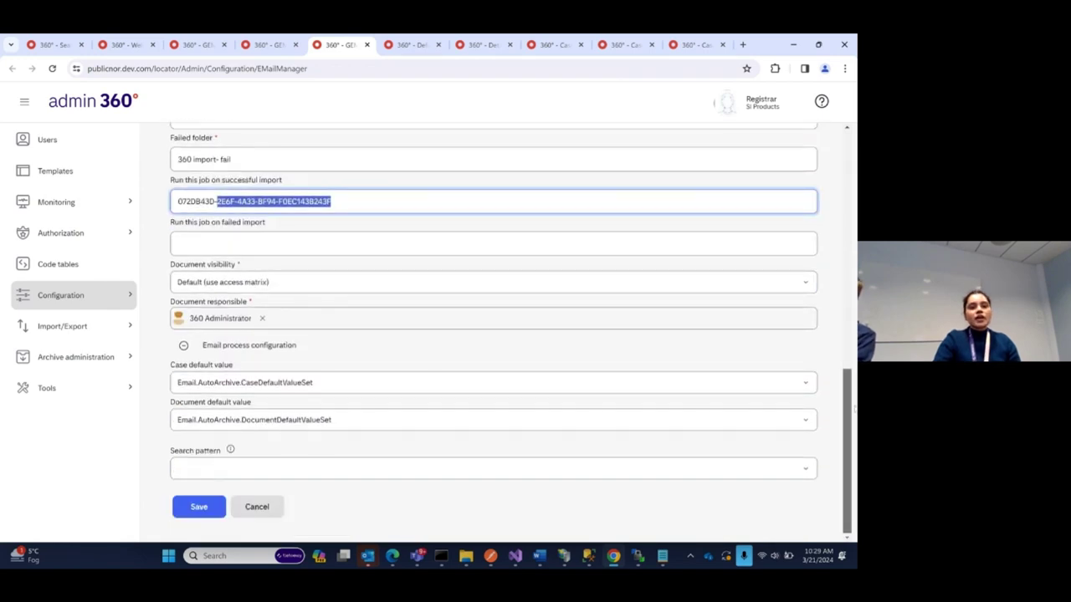
Review the case default value options, check the Default Value Set list, and return to the EN account configuration
{"action": "left_click", "coordinate": [207, 385]}
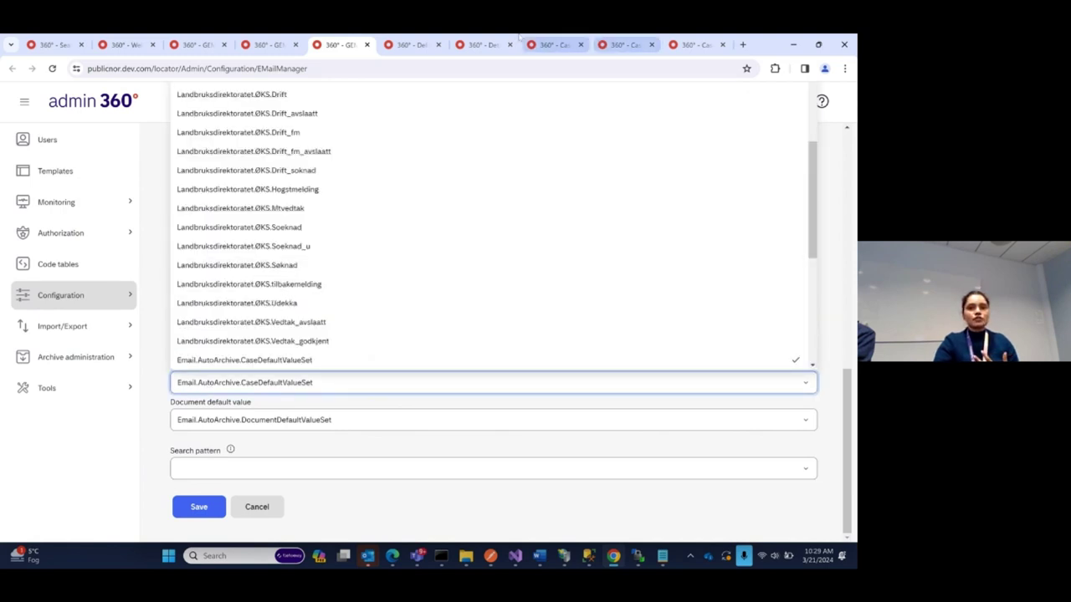
{"action": "left_click", "coordinate": [488, 44]}
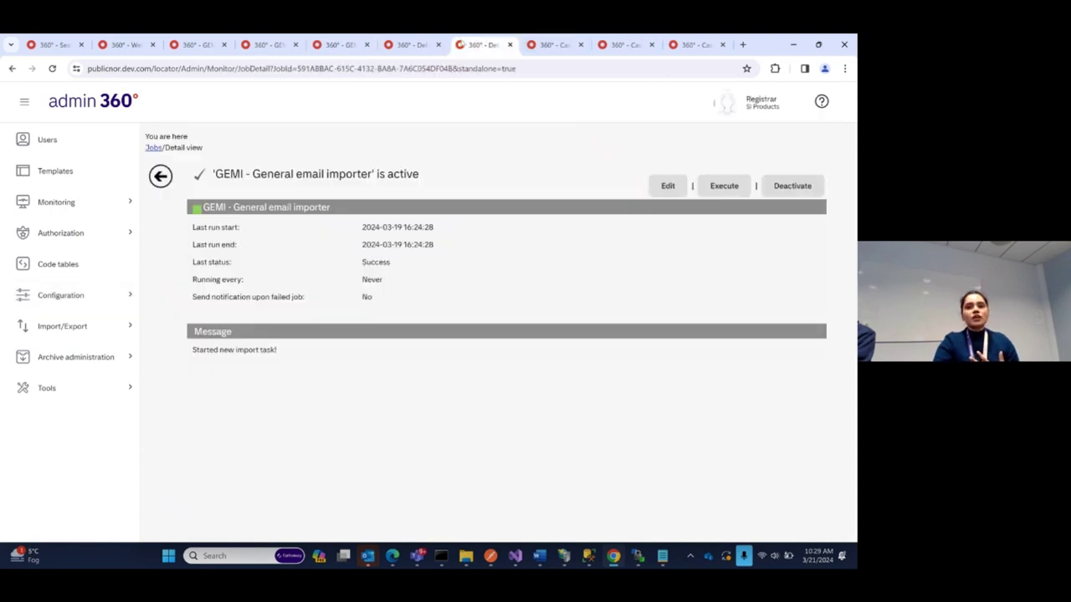
{"action": "left_click", "coordinate": [423, 48]}
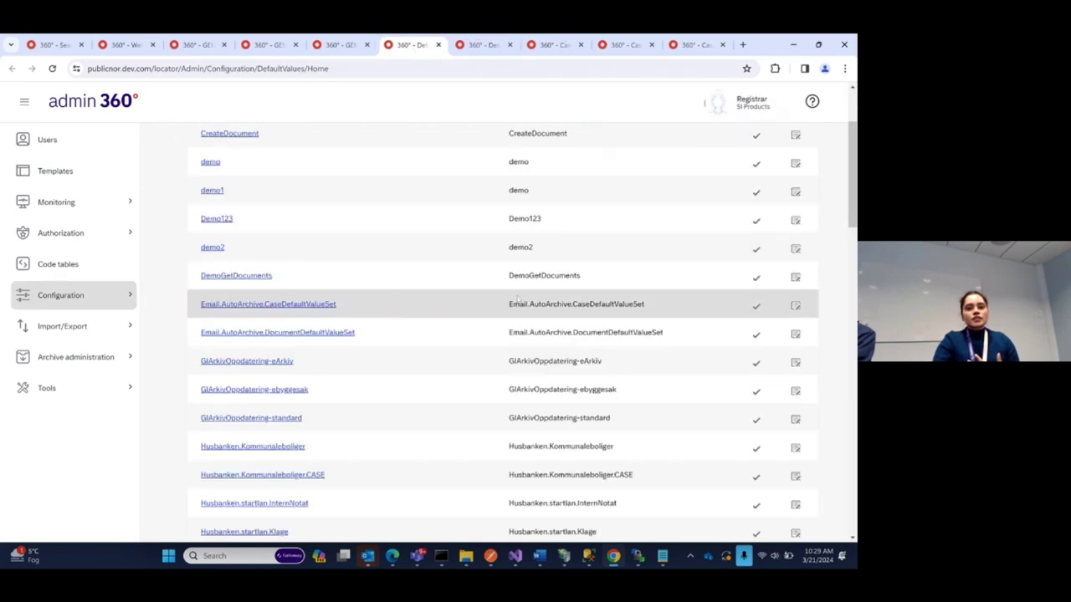
{"action": "scroll", "coordinate": [279, 152], "scroll_direction": "up", "scroll_amount": 2}
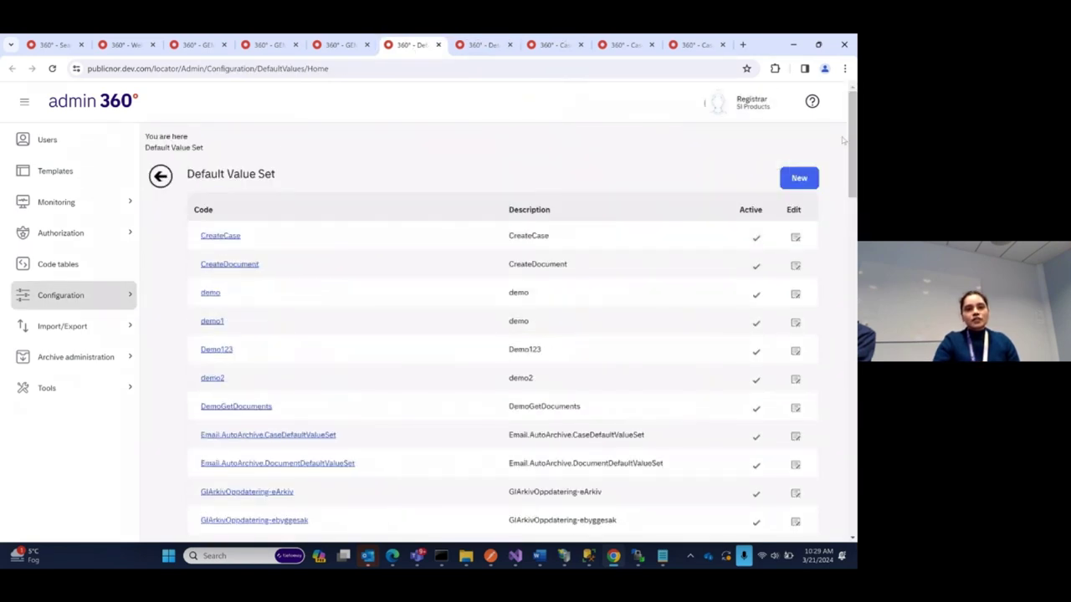
{"action": "left_click", "coordinate": [329, 47]}
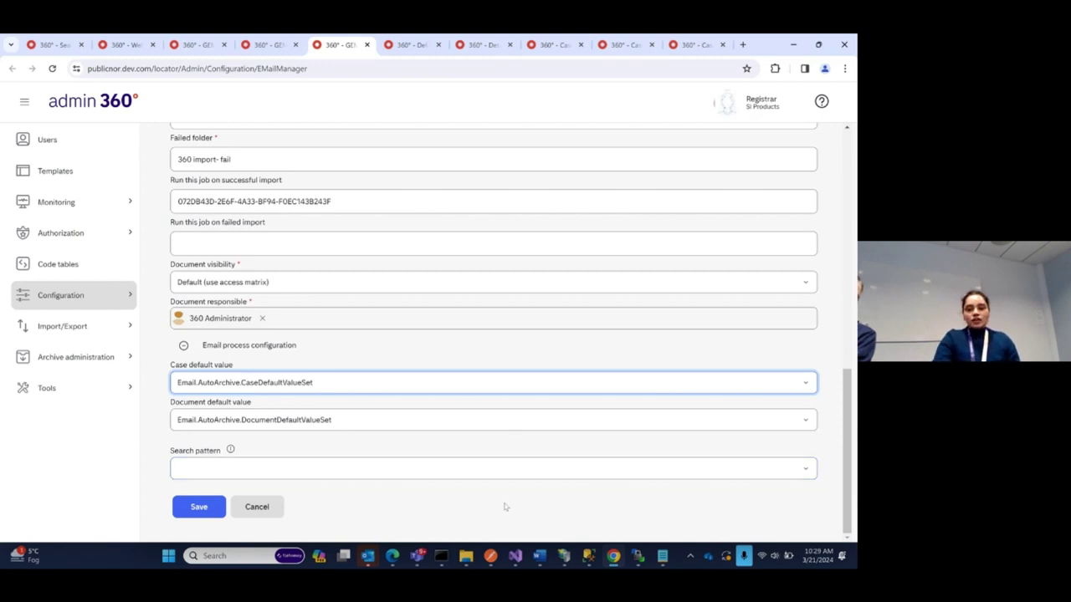
Switch to the email process mapping JSON in Visual Studio and append the example "EN ID 1234" to the EN pattern's comment
{"action": "mouse_move", "coordinate": [518, 555]}
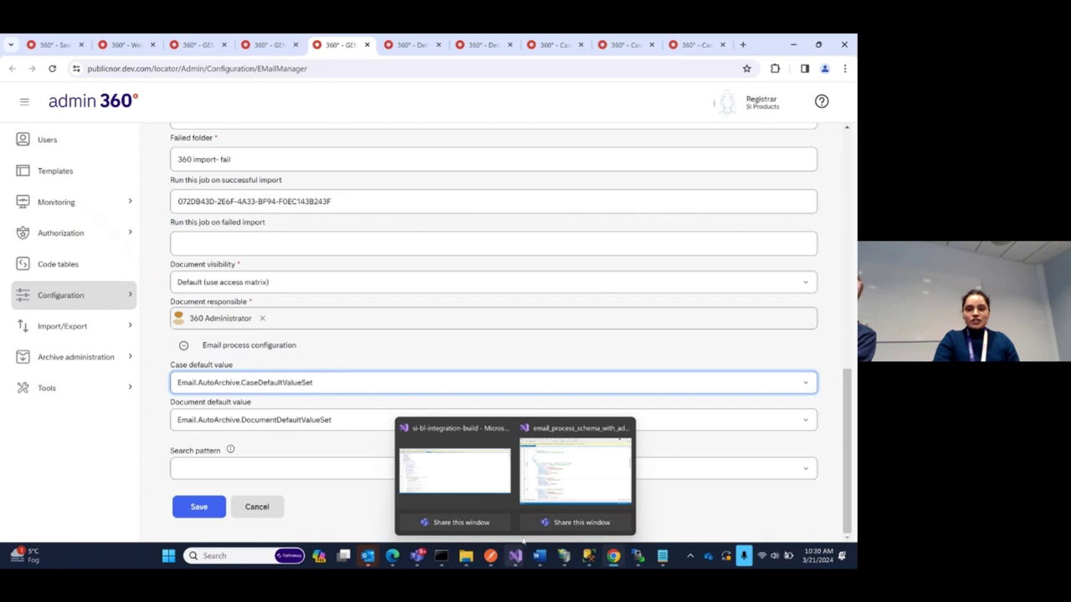
{"action": "left_click", "coordinate": [568, 484]}
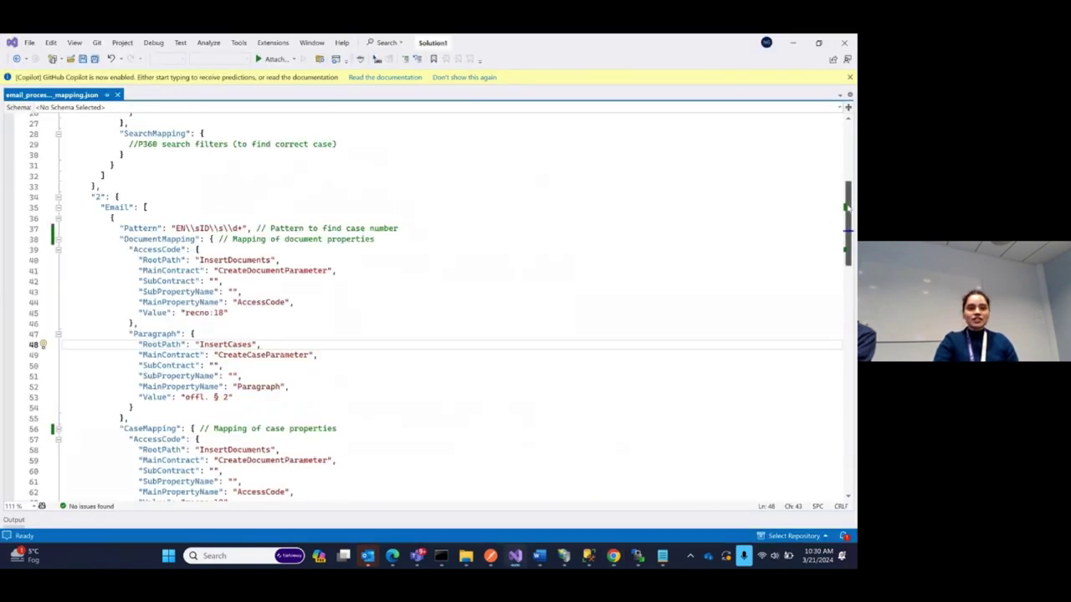
{"action": "left_click_drag", "start_coordinate": [846, 205], "coordinate": [848, 220]}
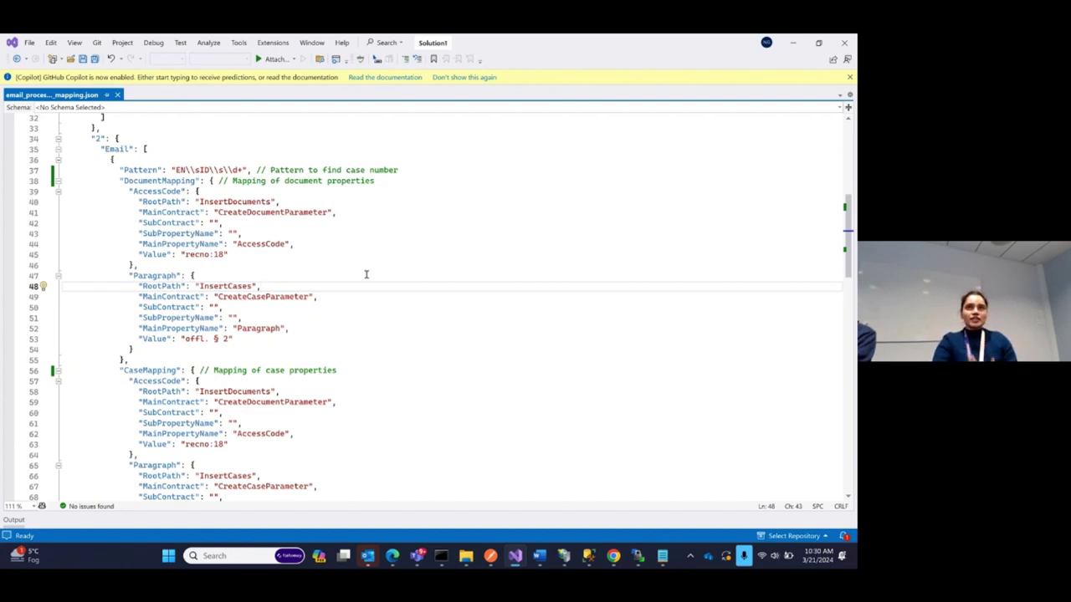
{"action": "double_click", "coordinate": [139, 169]}
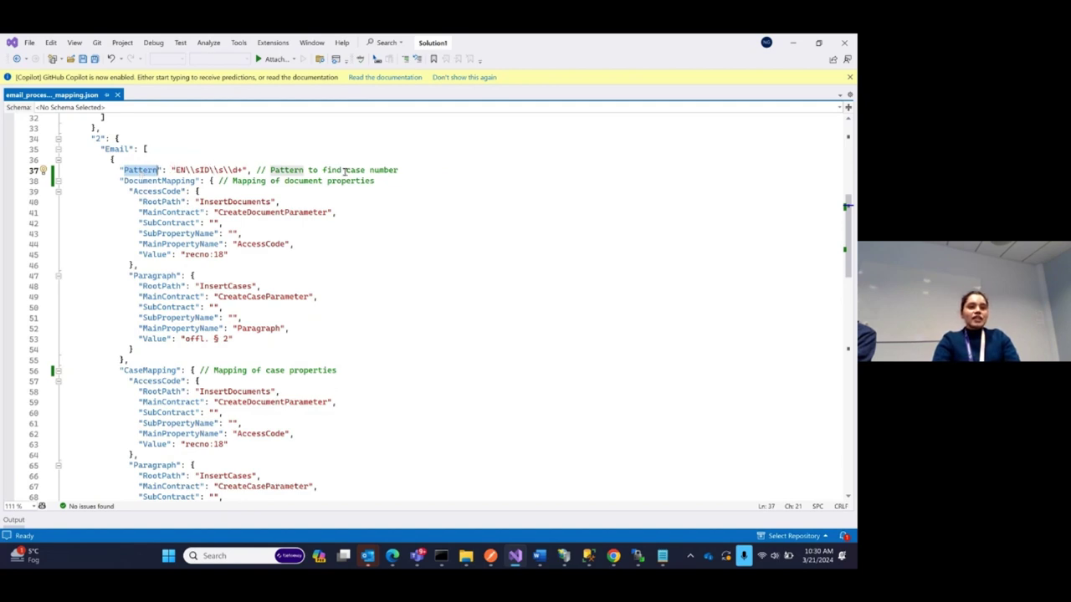
{"action": "left_click", "coordinate": [424, 169]}
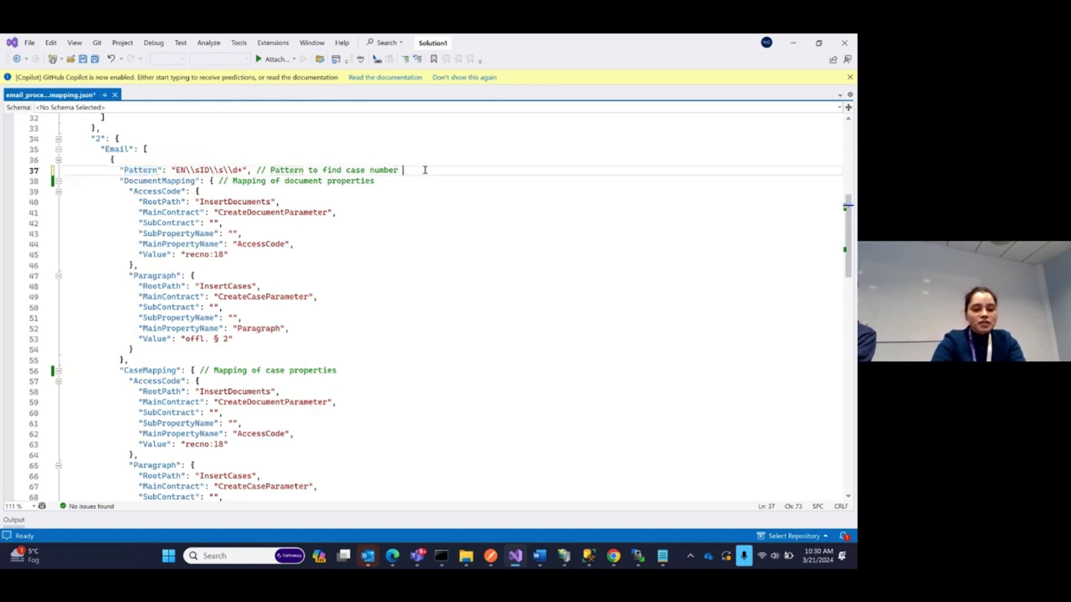
{"action": "type", "text": "EN"}
{"action": "key", "text": "Tab"}
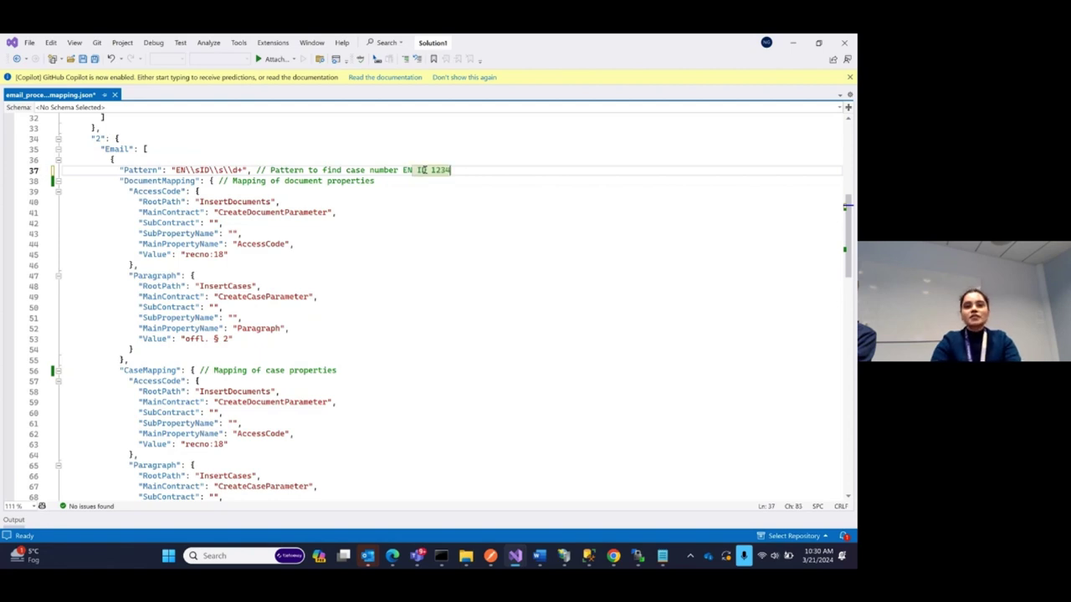
{"action": "left_click", "coordinate": [473, 201]}
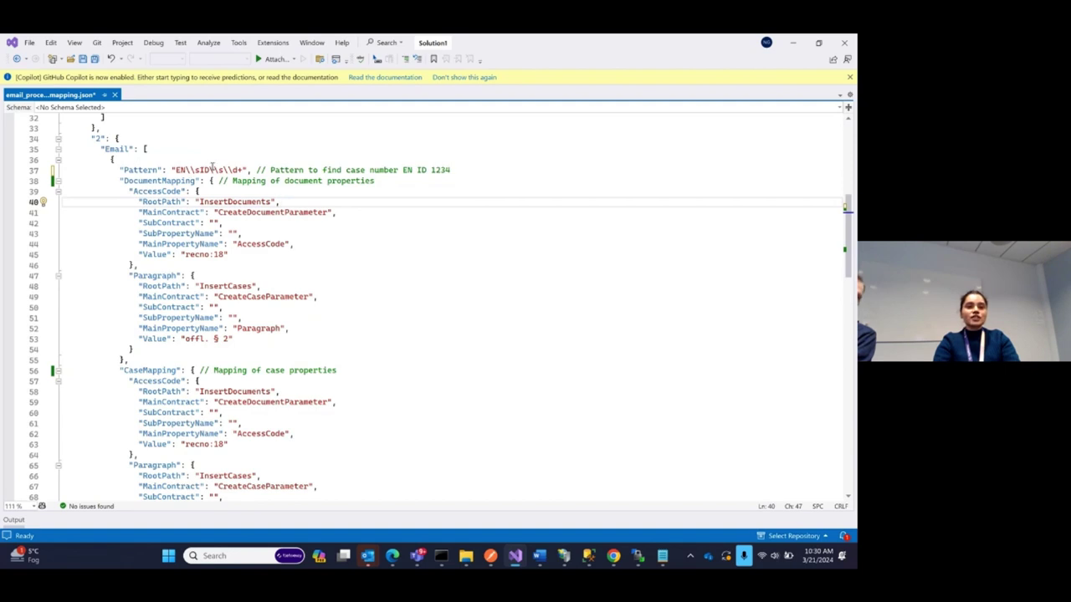
Compare the EN ID example with its pattern and examine the AccessCode and Paragraph properties in the document and case mappings
{"action": "left_click", "coordinate": [405, 170]}
{"action": "left_click_drag", "start_coordinate": [405, 169], "coordinate": [453, 170]}
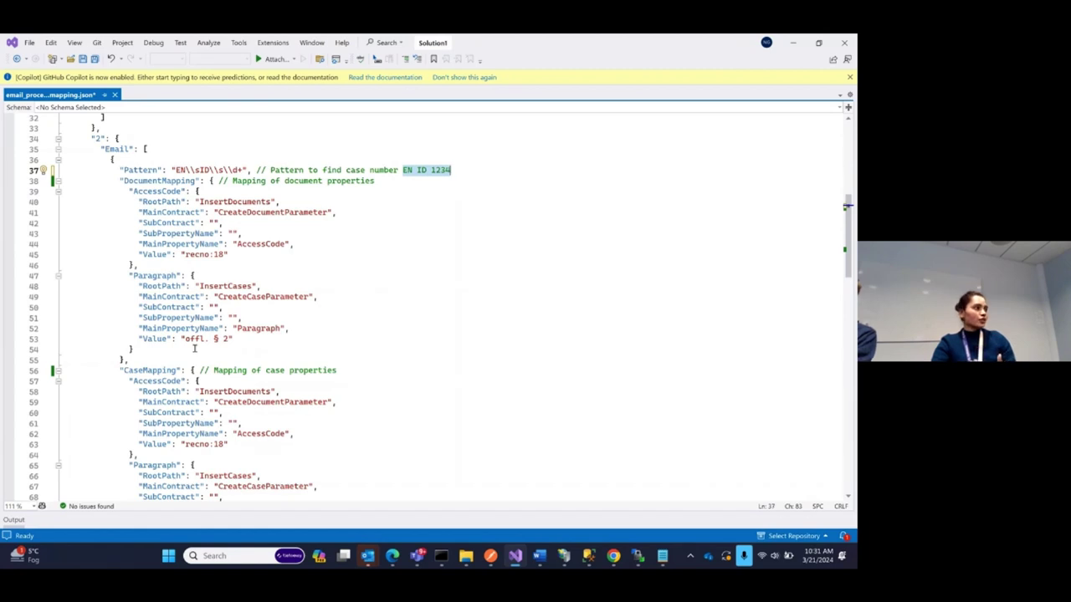
{"action": "double_click", "coordinate": [263, 243]}
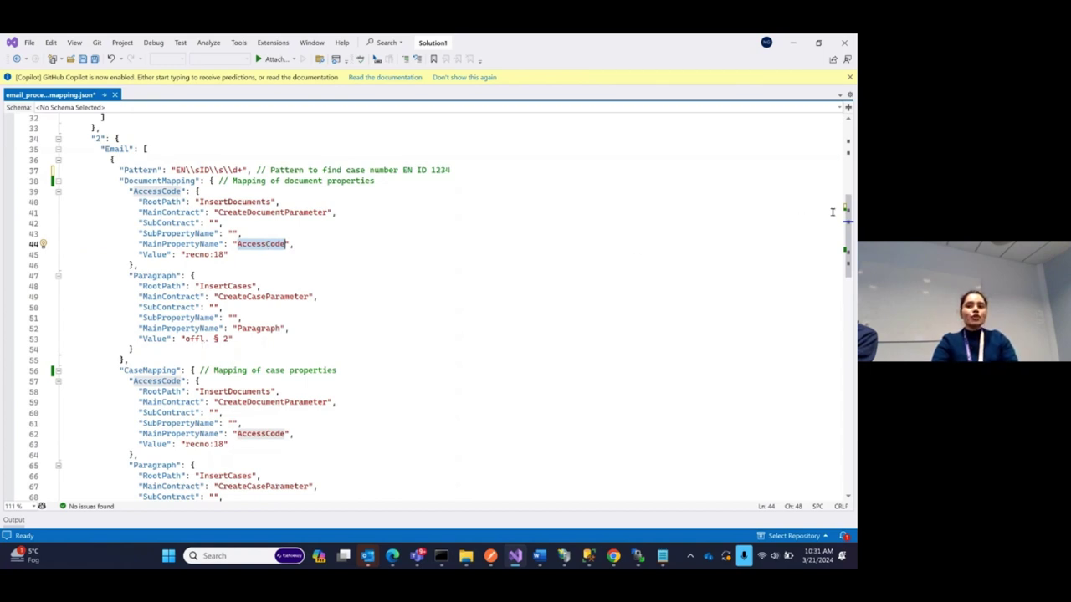
{"action": "left_click_drag", "start_coordinate": [847, 210], "coordinate": [848, 222]}
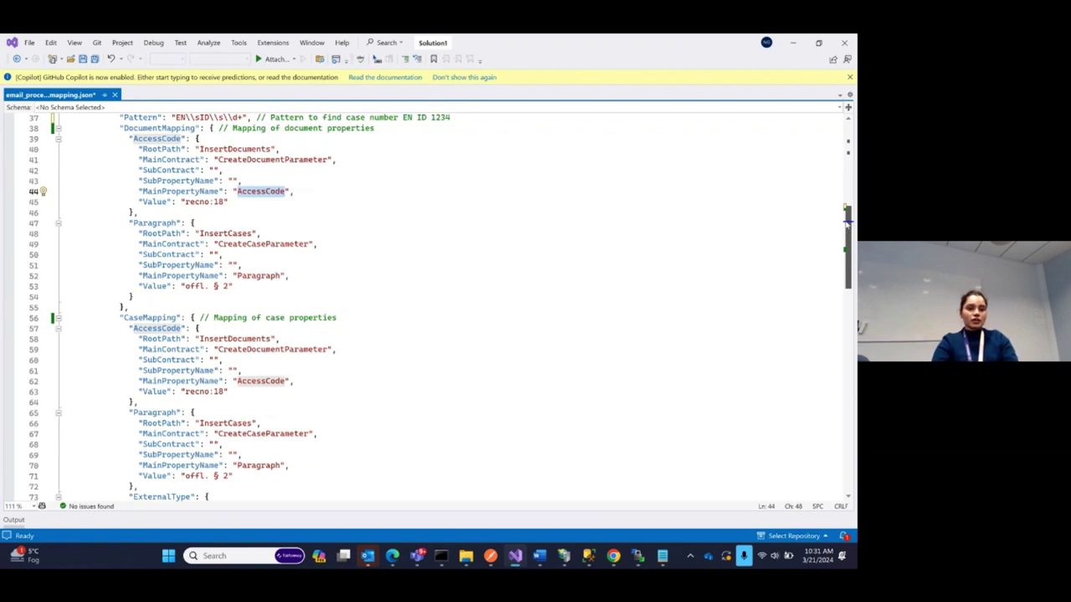
{"action": "scroll", "coordinate": [847, 222], "scroll_direction": "down", "scroll_amount": 2}
{"action": "scroll", "coordinate": [844, 213], "scroll_direction": "up", "scroll_amount": 3}
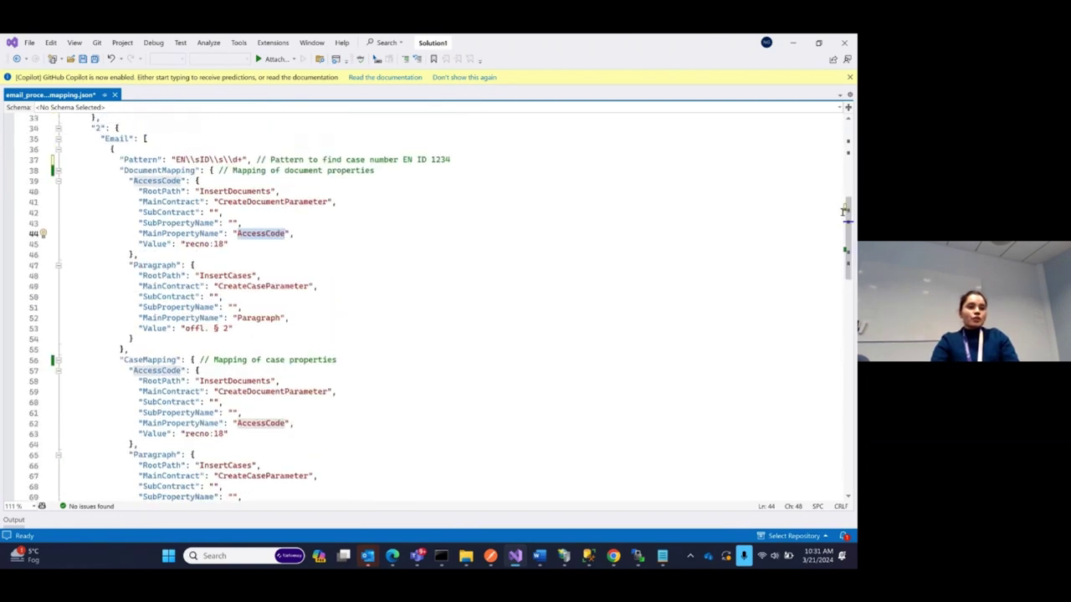
{"action": "left_click", "coordinate": [162, 170]}
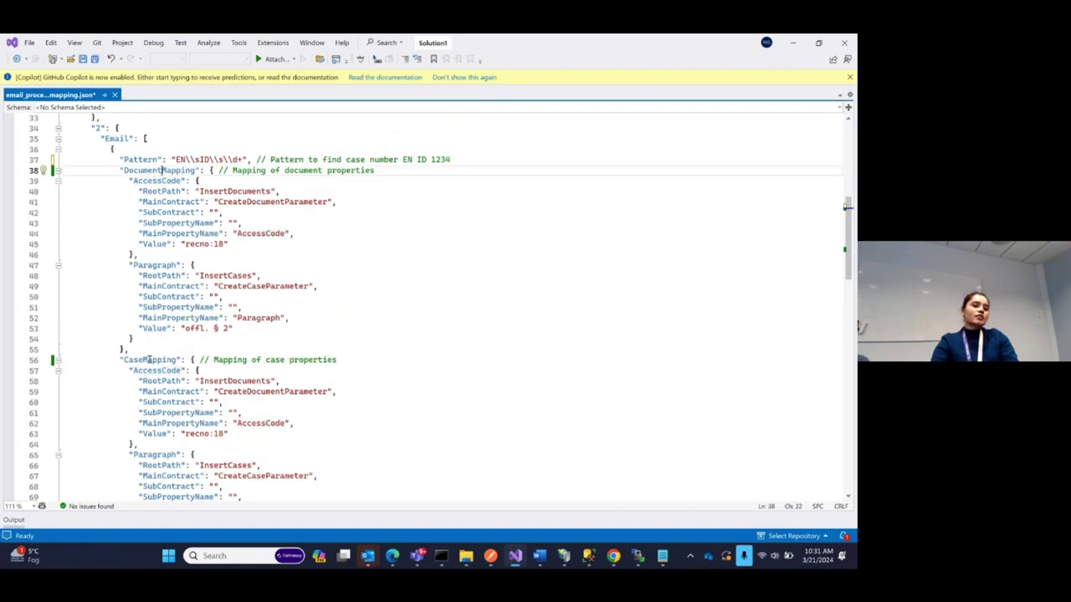
Look over the CaseMapping section of the EN pattern, and collapse both the DocumentMapping and CaseMapping blocks
{"action": "left_click", "coordinate": [146, 360]}
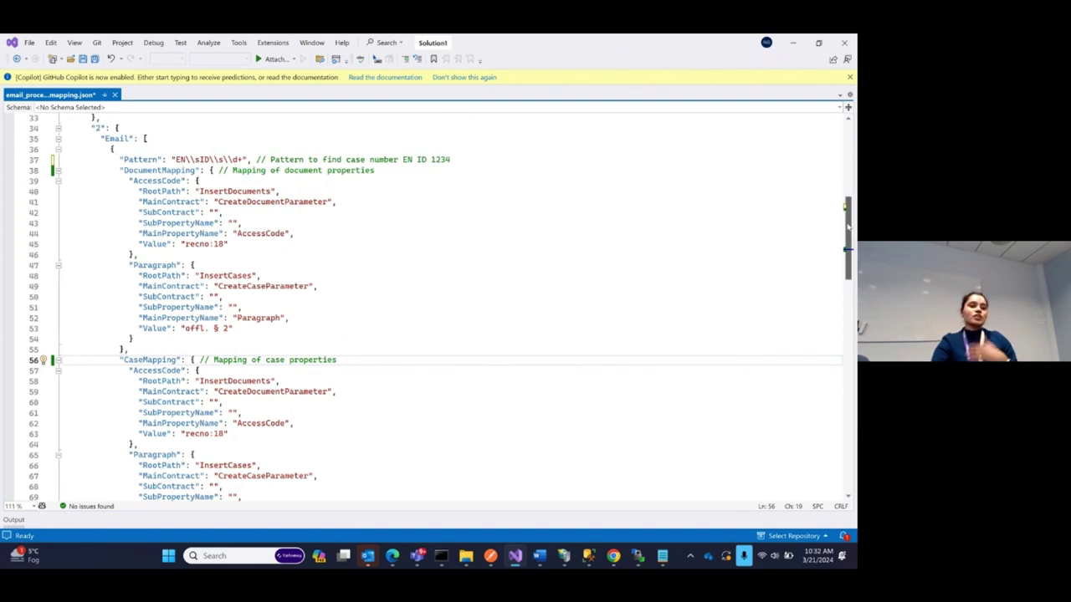
{"action": "scroll", "coordinate": [848, 226], "scroll_direction": "down", "scroll_amount": 5}
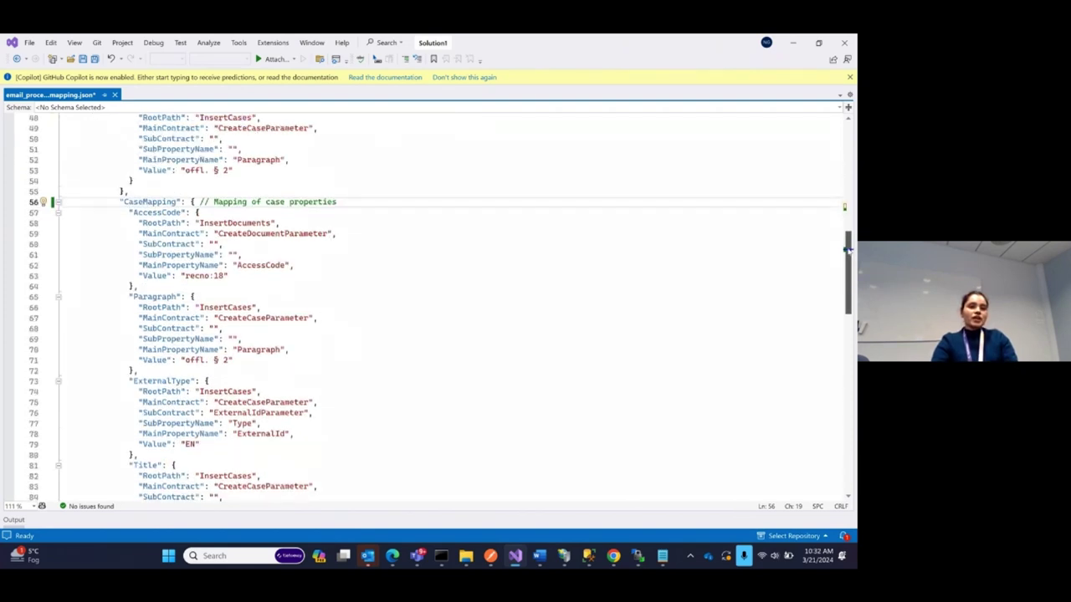
{"action": "scroll", "coordinate": [848, 226], "scroll_direction": "up", "scroll_amount": 5}
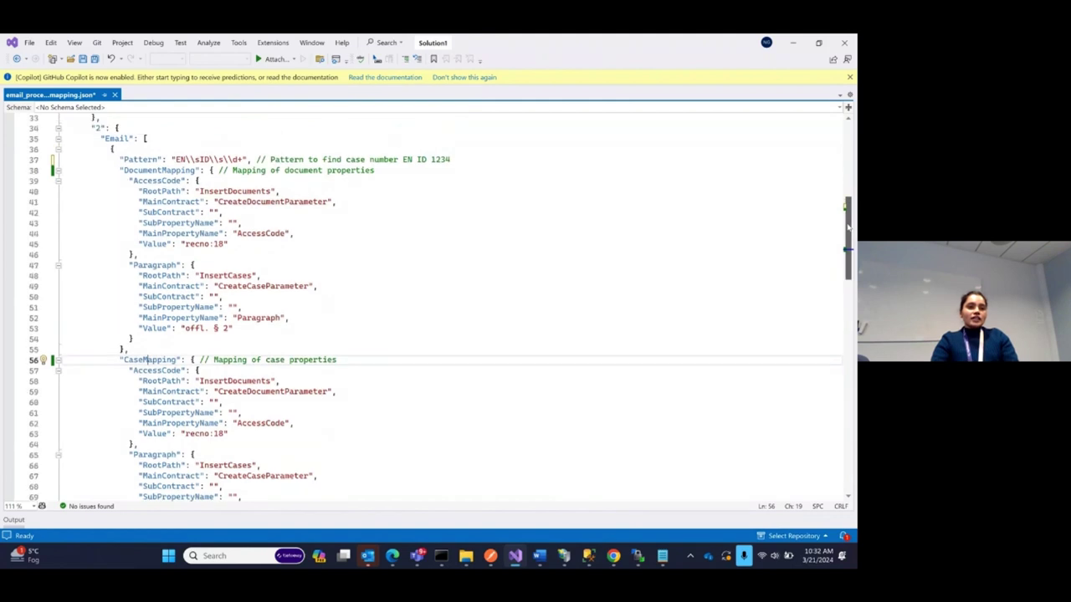
{"action": "left_click", "coordinate": [57, 170]}
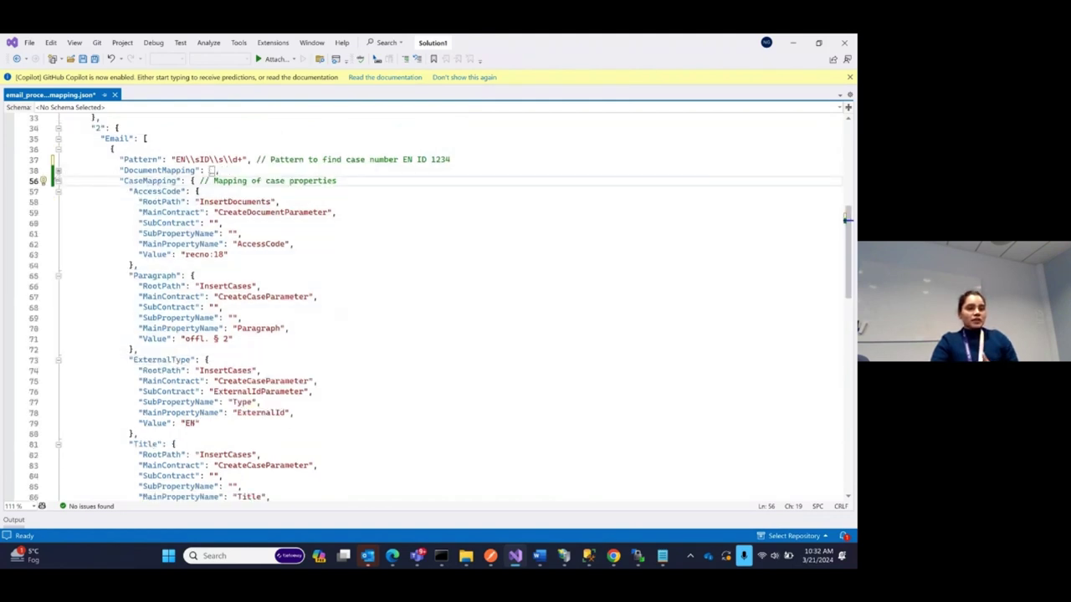
{"action": "left_click", "coordinate": [58, 180]}
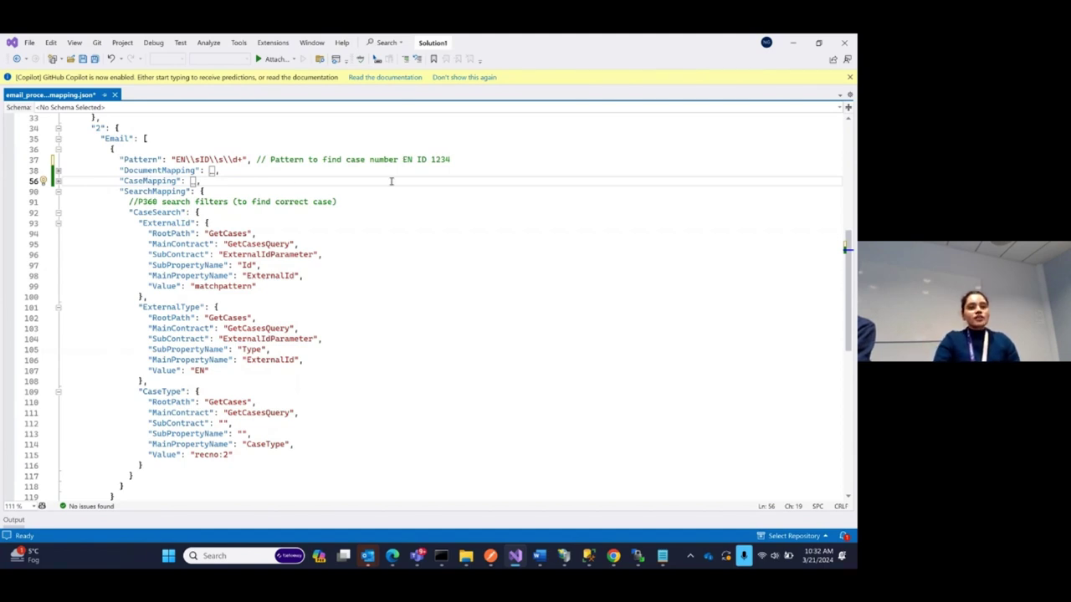
Examine the SearchMapping section and its ExternalId, ExternalType and CaseType filters for finding the correct case
{"action": "double_click", "coordinate": [151, 191]}
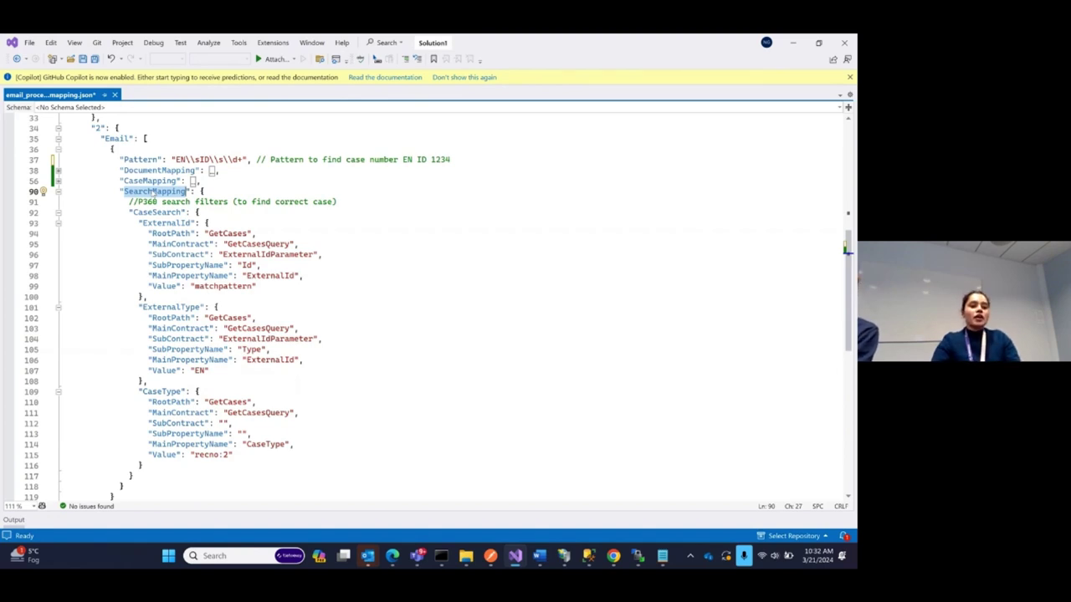
{"action": "left_click", "coordinate": [263, 445]}
{"action": "double_click", "coordinate": [263, 445]}
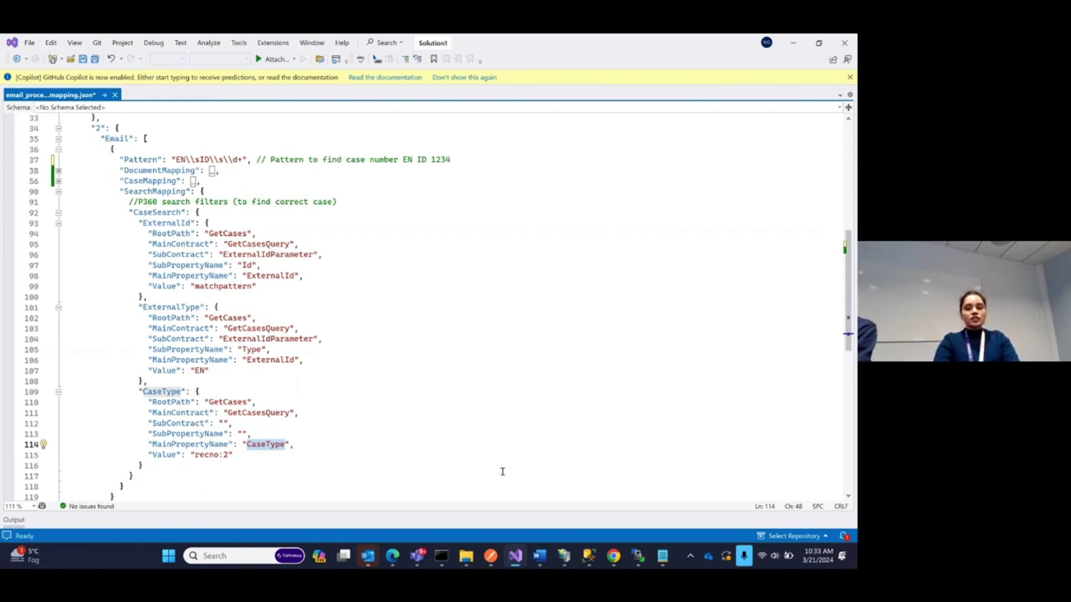
{"action": "mouse_move", "coordinate": [613, 556]}
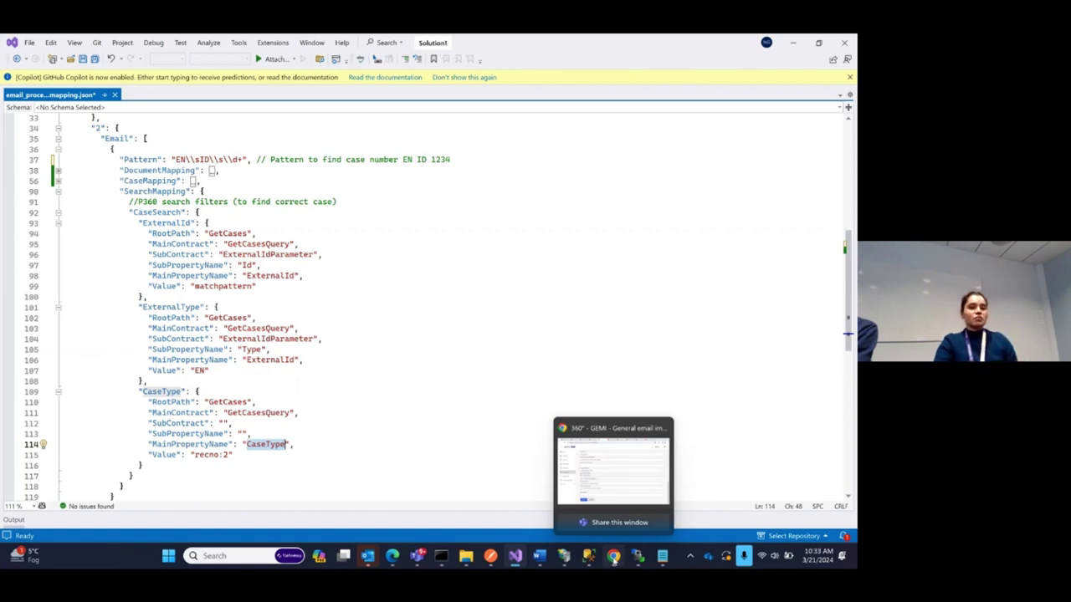
{"action": "left_click", "coordinate": [424, 328]}
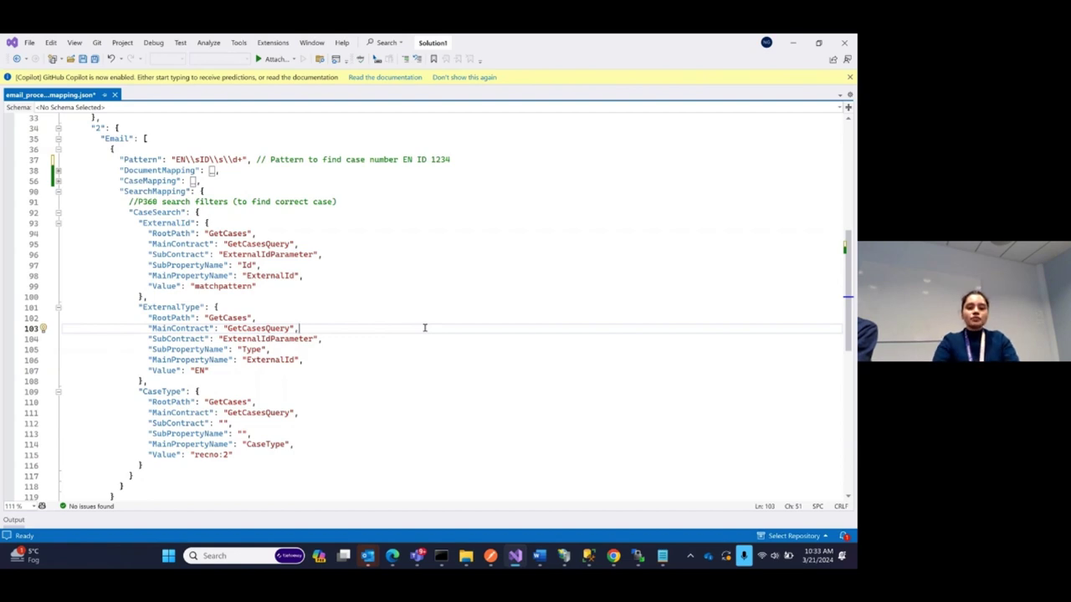
Switch to 360° in Chrome and view the Enquiry application case with its archived document
{"action": "mouse_move", "coordinate": [393, 557]}
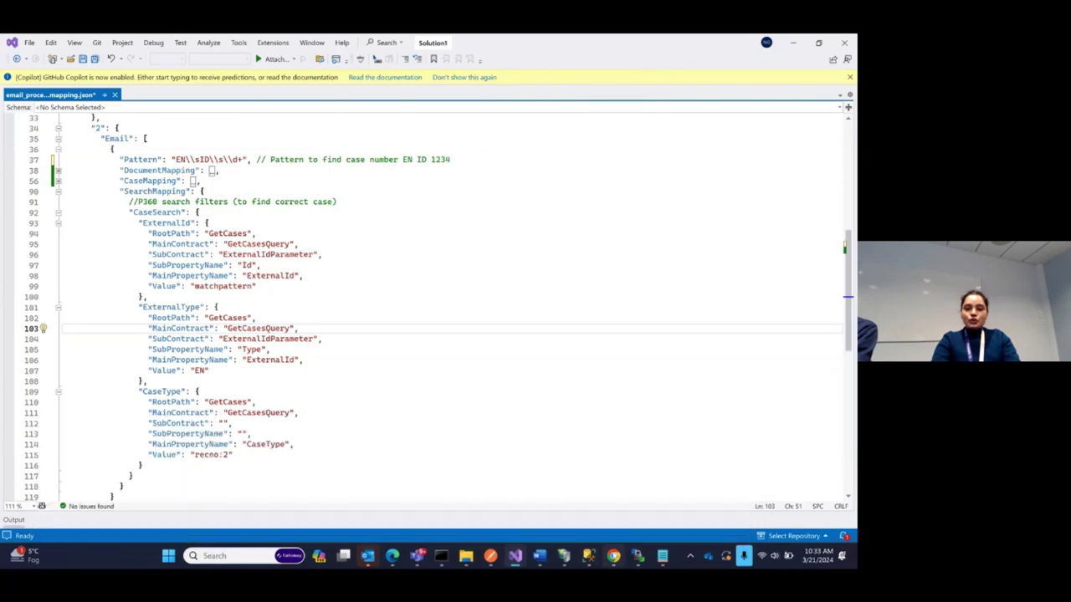
{"action": "mouse_move", "coordinate": [613, 556]}
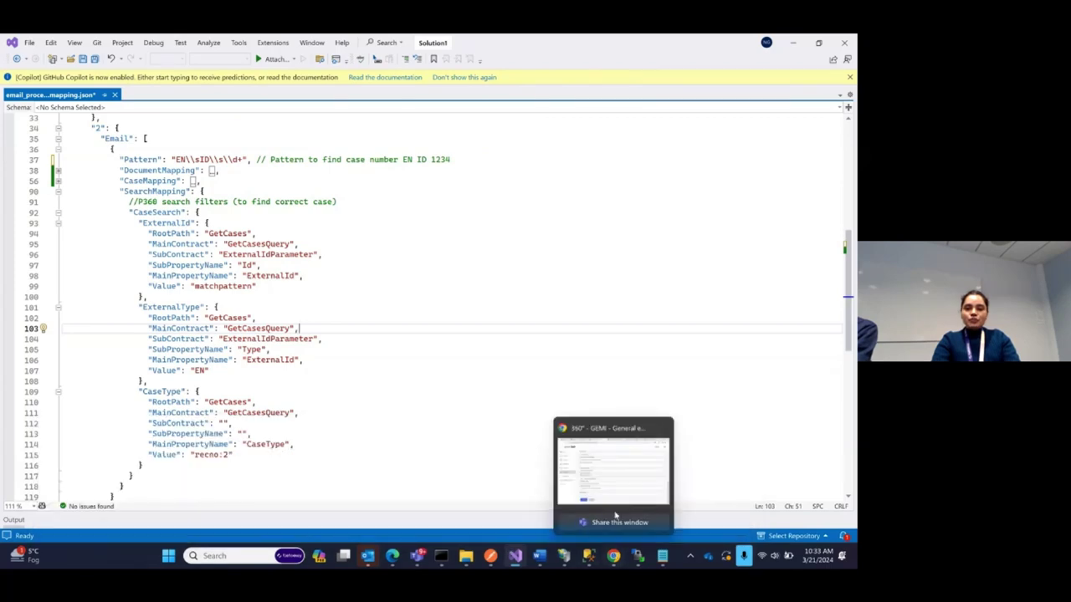
{"action": "left_click", "coordinate": [616, 501]}
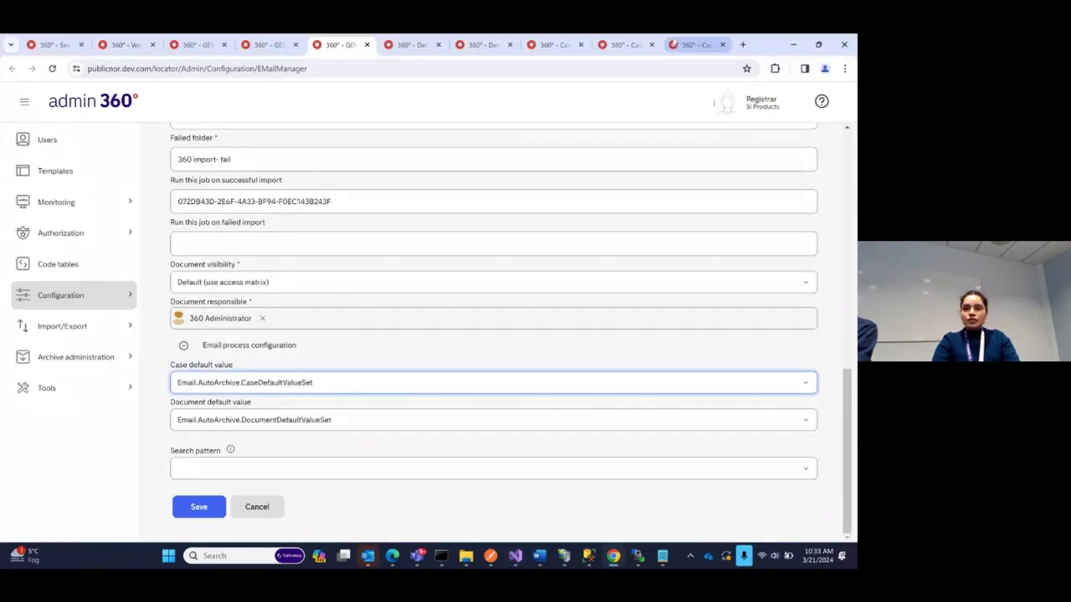
{"action": "left_click", "coordinate": [684, 46]}
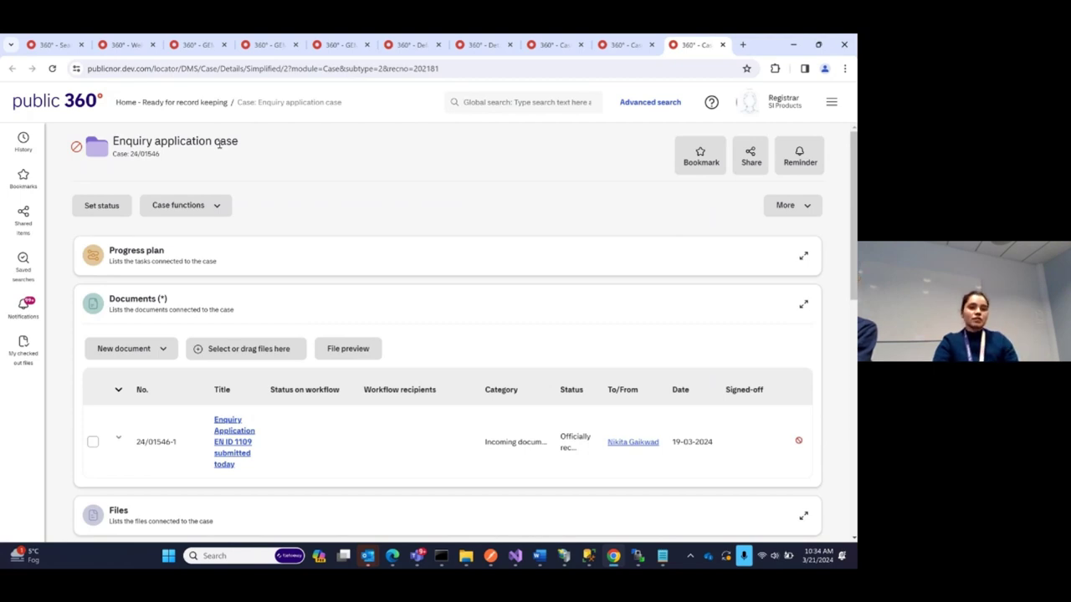
Return to the mapping JSON in Visual Studio, expand CaseMapping and highlight its complete Title property block
{"action": "mouse_move", "coordinate": [522, 560]}
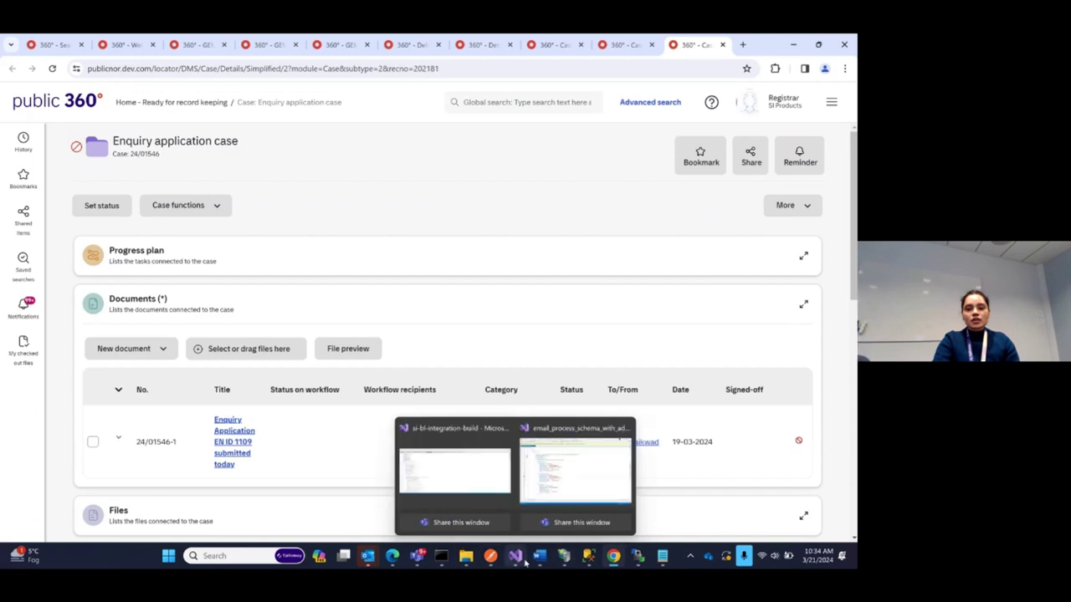
{"action": "left_click", "coordinate": [560, 474]}
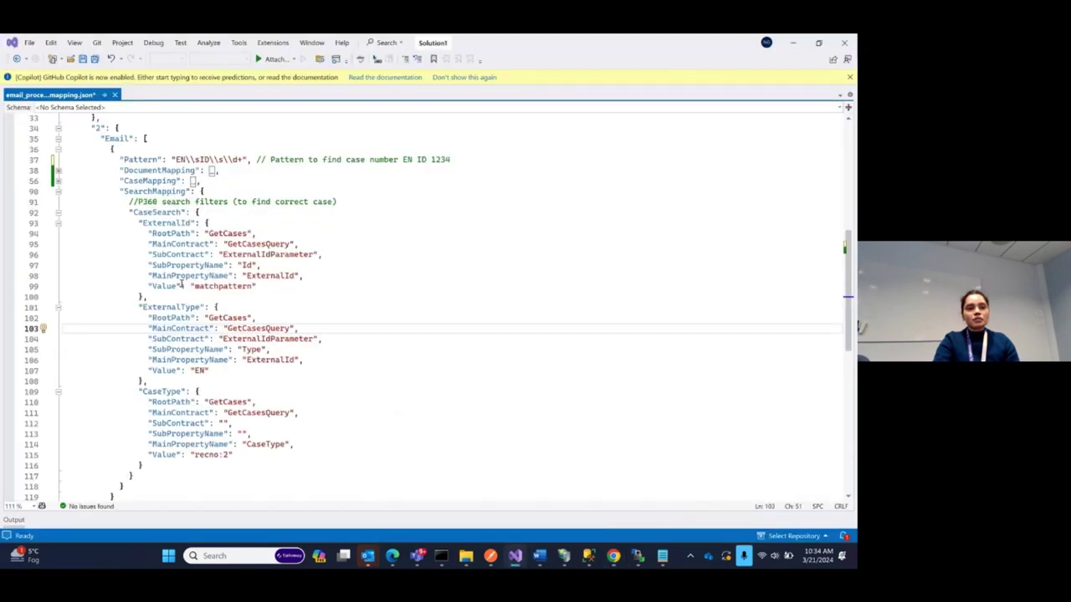
{"action": "left_click", "coordinate": [58, 181]}
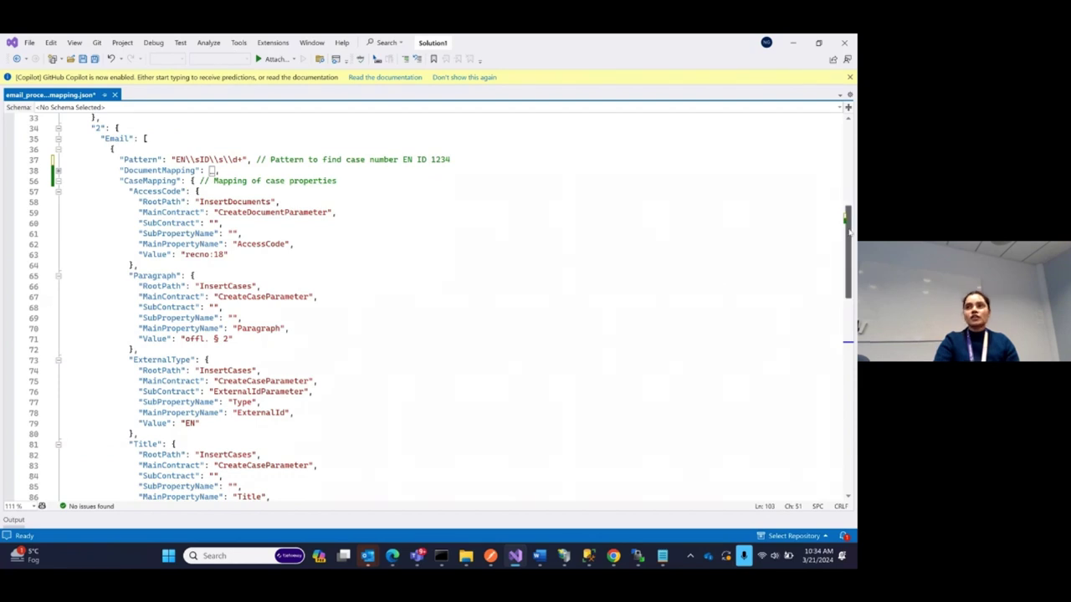
{"action": "left_click_drag", "start_coordinate": [847, 225], "coordinate": [847, 271]}
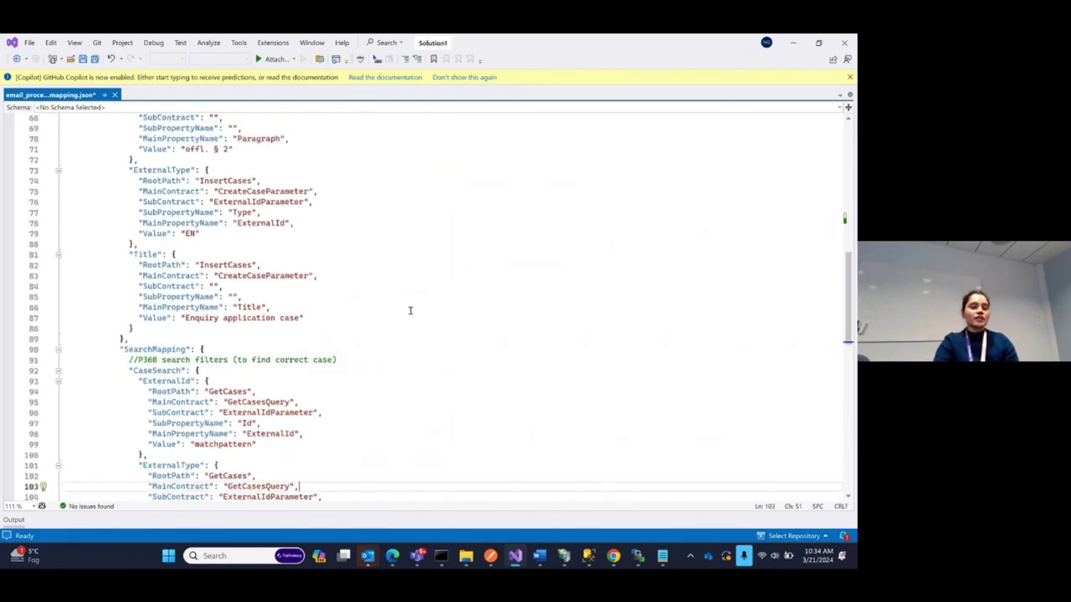
{"action": "left_click", "coordinate": [130, 256]}
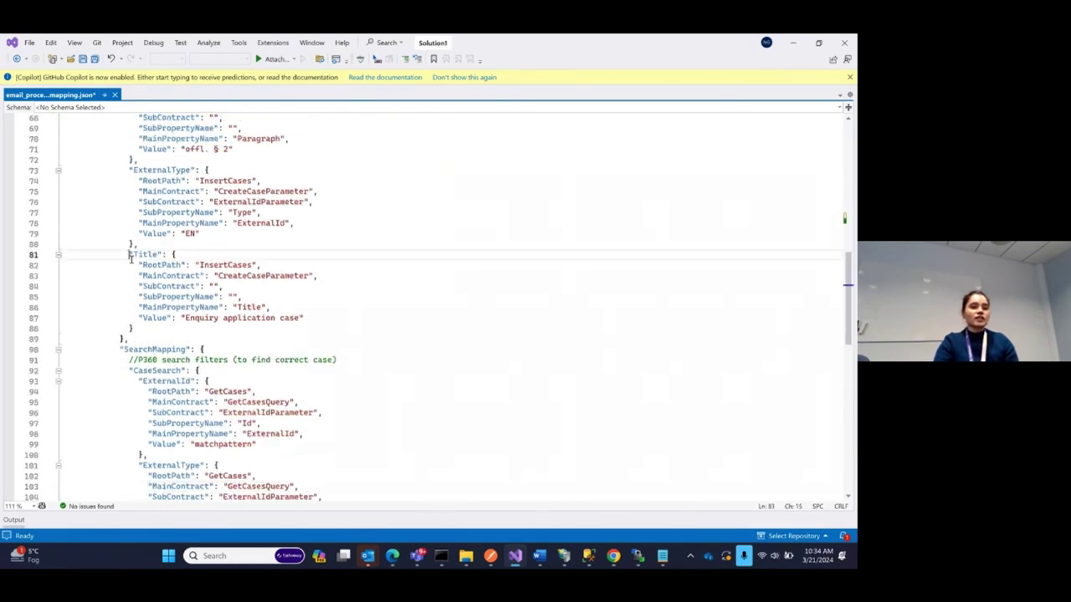
{"action": "left_click_drag", "start_coordinate": [131, 258], "coordinate": [133, 329]}
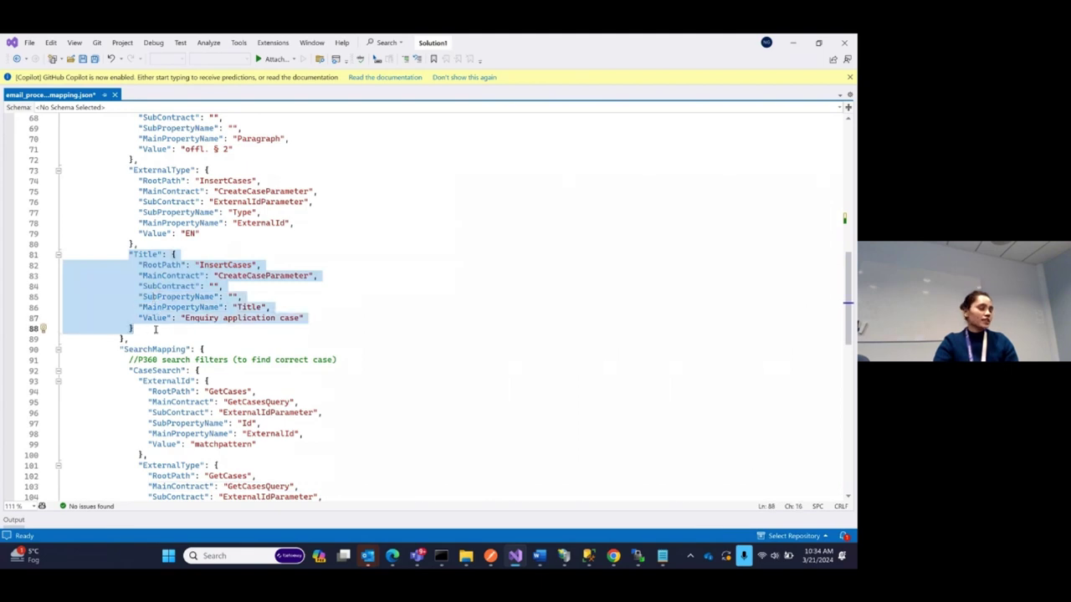
Check the search pattern in the 360° email account configuration, and return to the EN pattern in the Visual Studio mapping JSON
{"action": "left_click", "coordinate": [613, 556]}
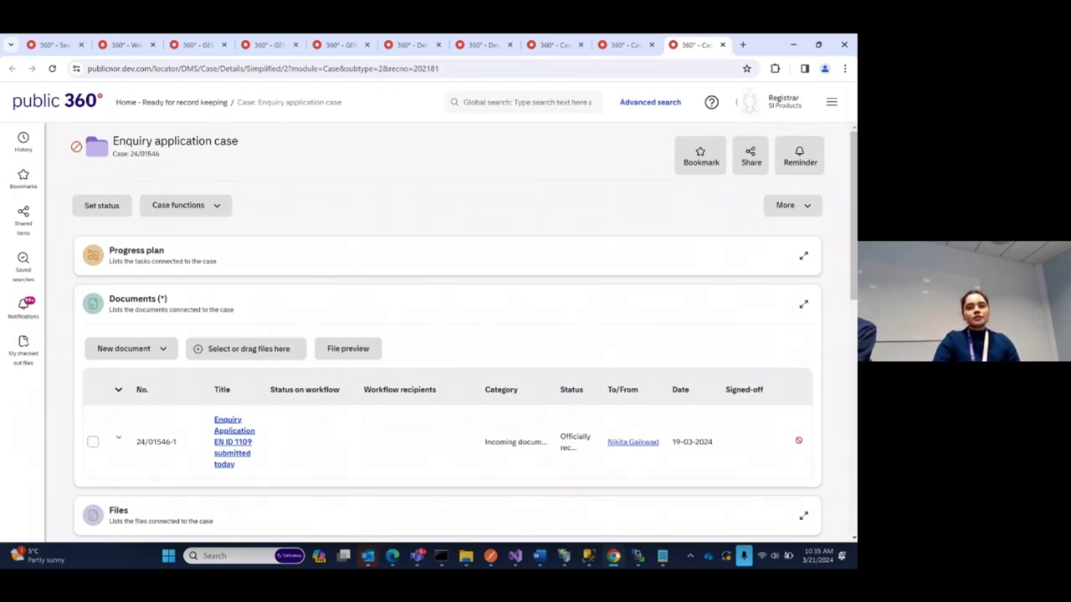
{"action": "left_click", "coordinate": [252, 47]}
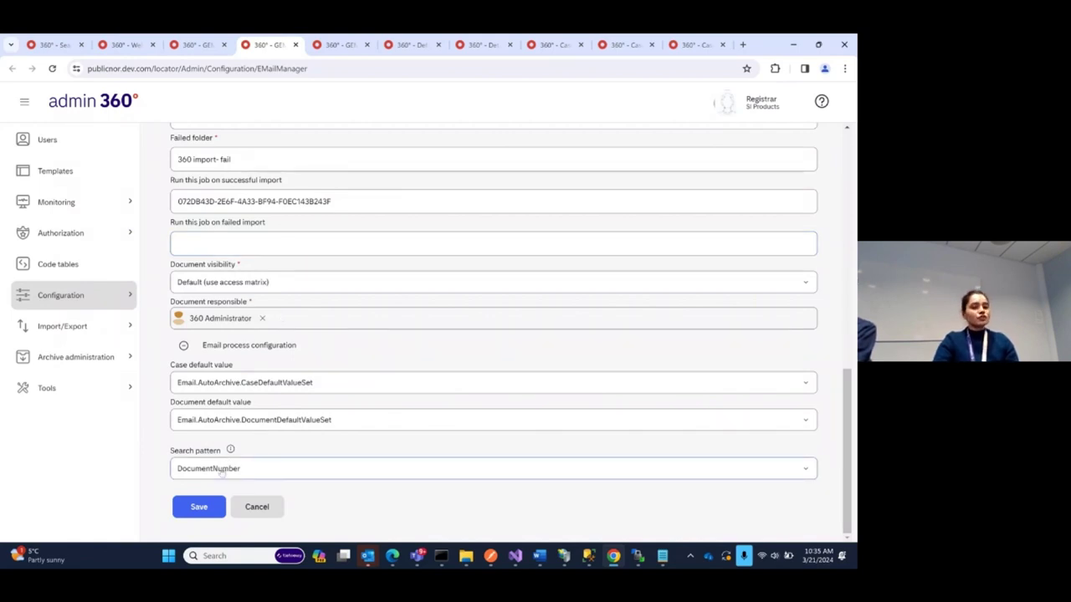
{"action": "mouse_move", "coordinate": [515, 555]}
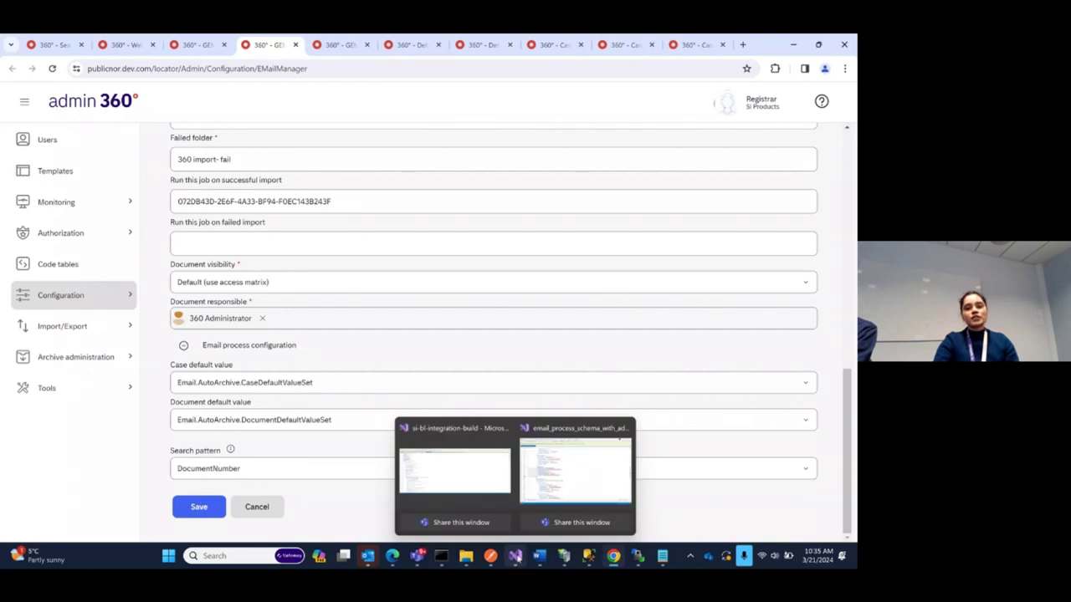
{"action": "left_click", "coordinate": [577, 466]}
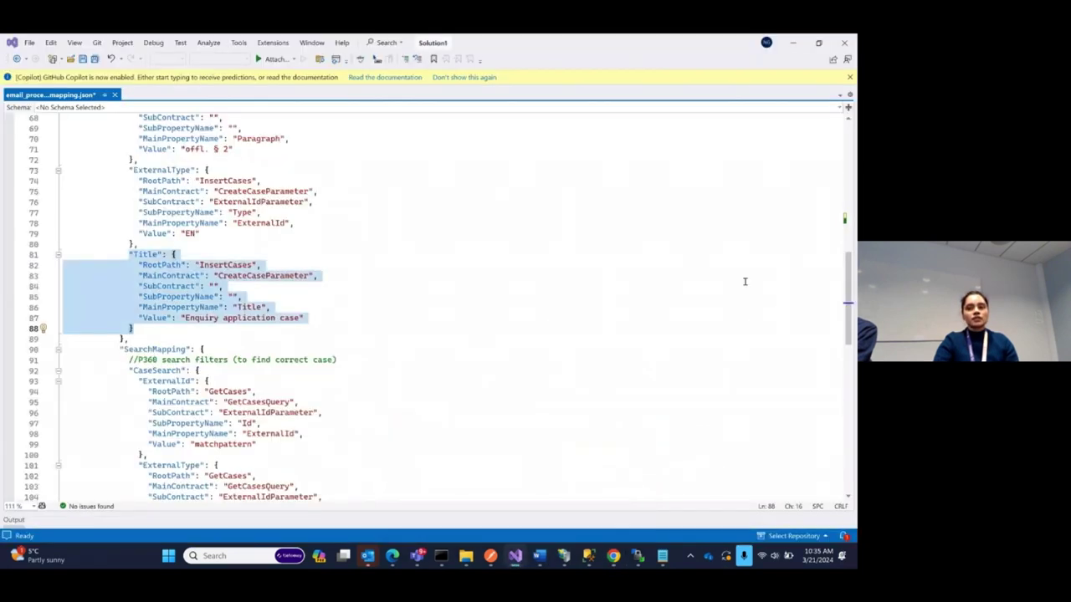
{"action": "scroll", "coordinate": [821, 225], "scroll_direction": "up", "scroll_amount": 7}
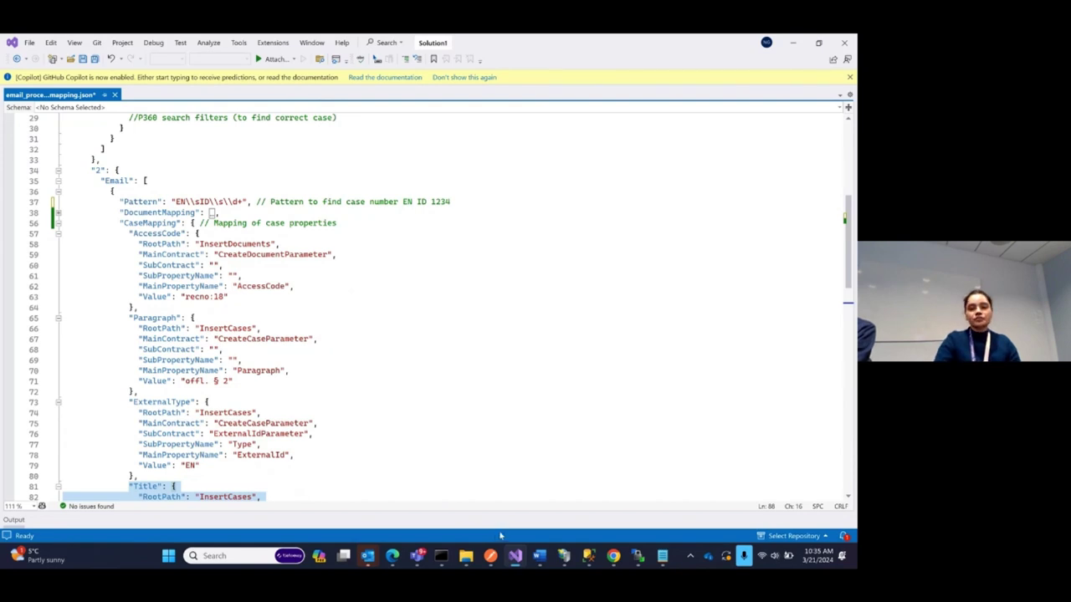
Switch to the GEMI account status in 360° and highlight the document number value in the execution log's work unit response
{"action": "mouse_move", "coordinate": [613, 556]}
{"action": "left_click", "coordinate": [617, 481]}
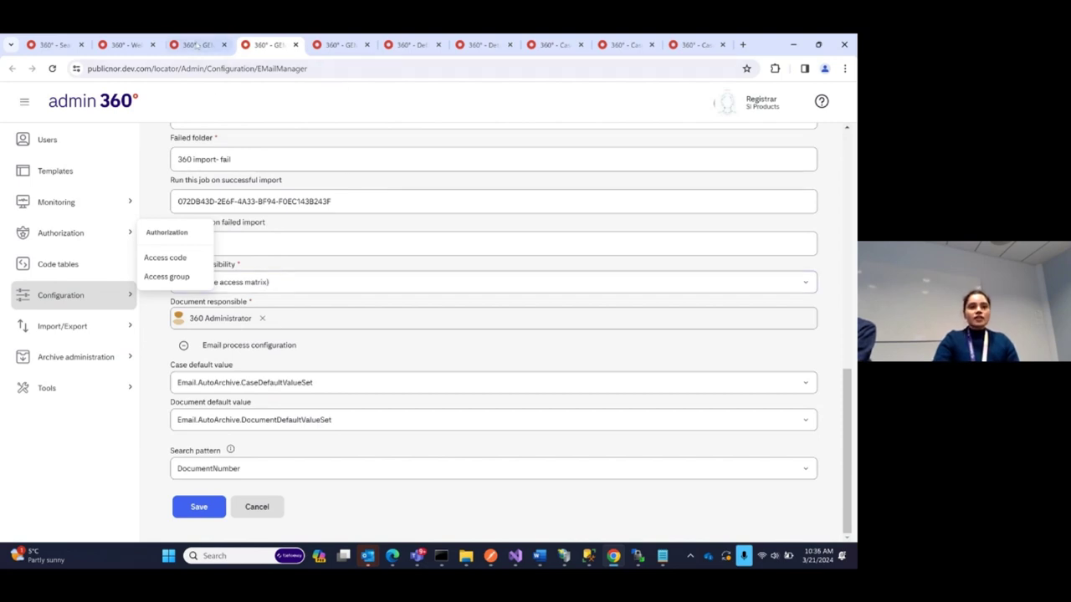
{"action": "left_click", "coordinate": [194, 45]}
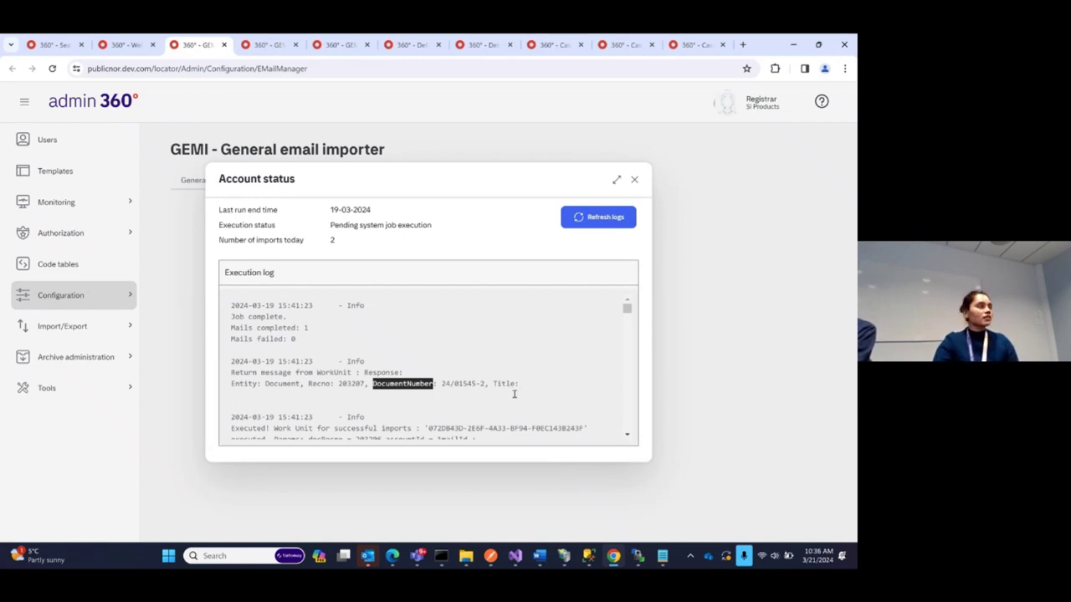
{"action": "left_click", "coordinate": [441, 383]}
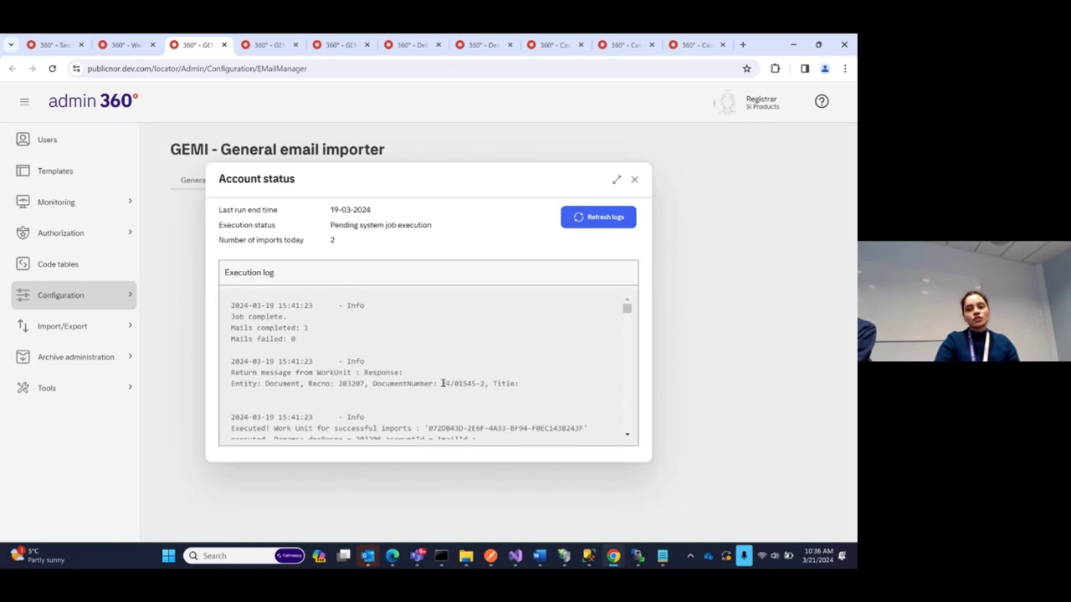
{"action": "left_click_drag", "start_coordinate": [442, 383], "coordinate": [486, 383]}
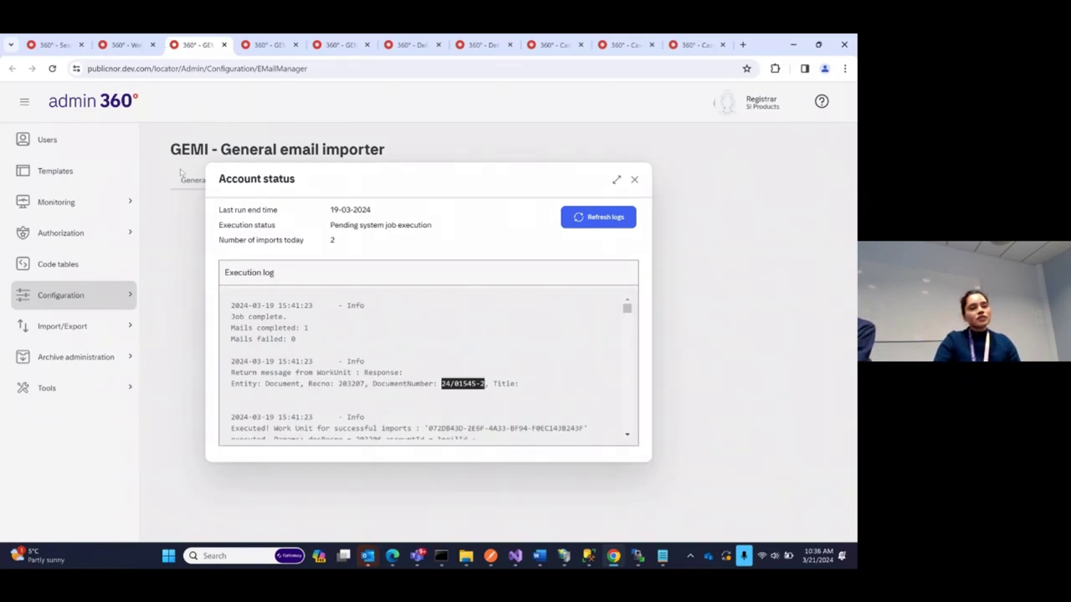
Switch to the open Outlook emails in Edge and preview the monthly audit report message
{"action": "mouse_move", "coordinate": [54, 43]}
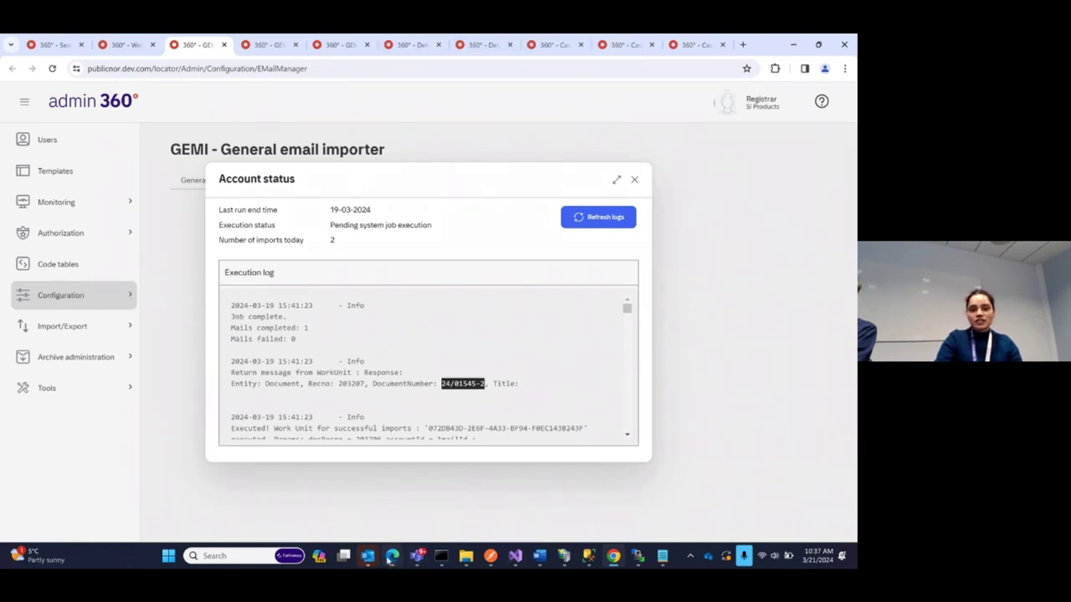
{"action": "mouse_move", "coordinate": [395, 557]}
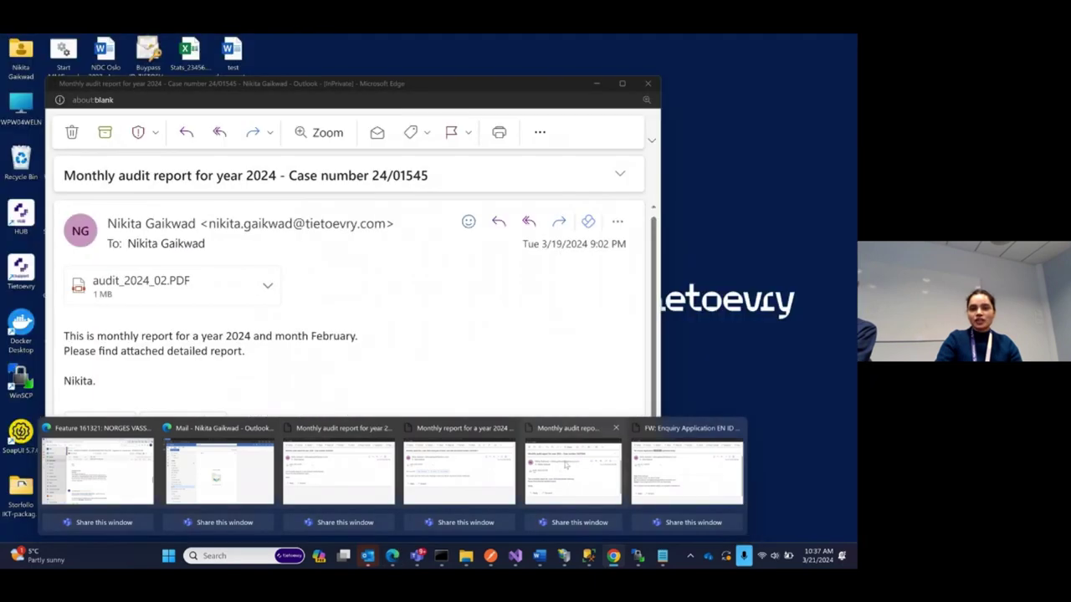